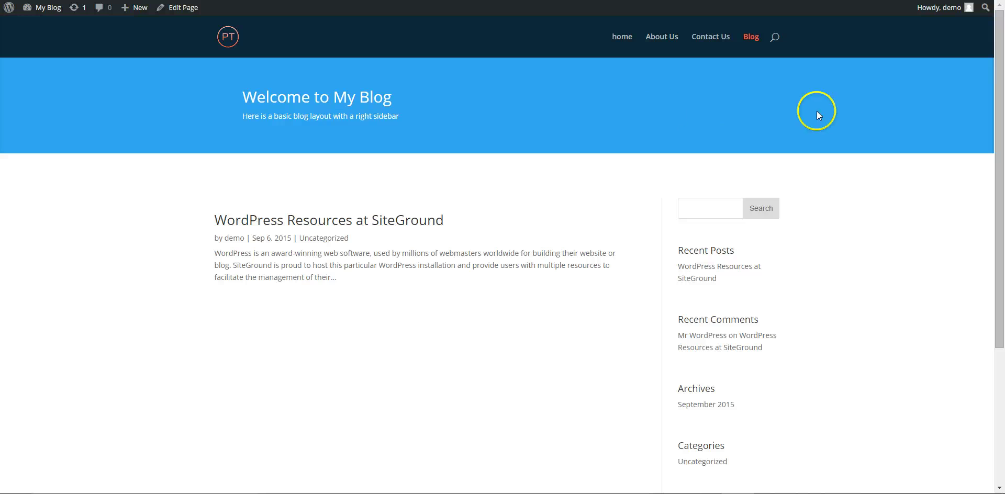
Open the About Us page for editing and copy its section containing the Fullwidth Slider
{"action": "left_click", "coordinate": [662, 42]}
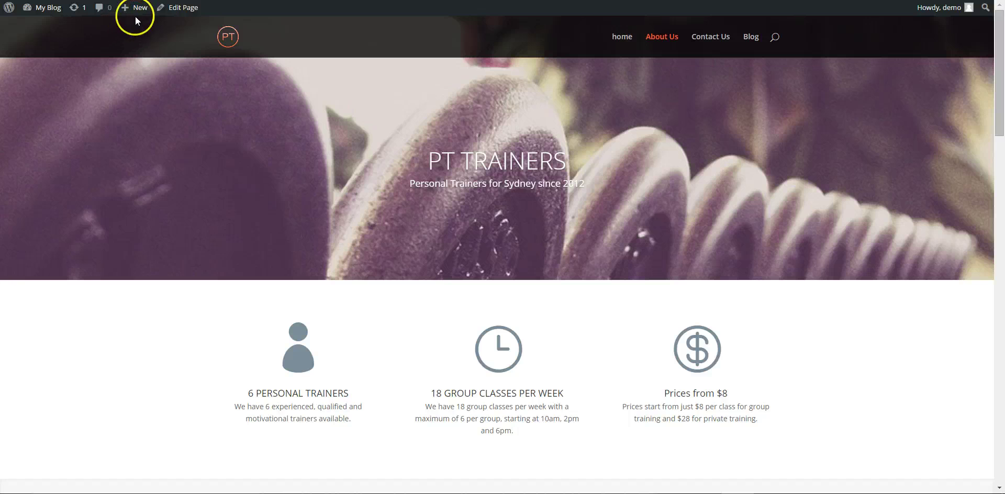
{"action": "left_click", "coordinate": [182, 9]}
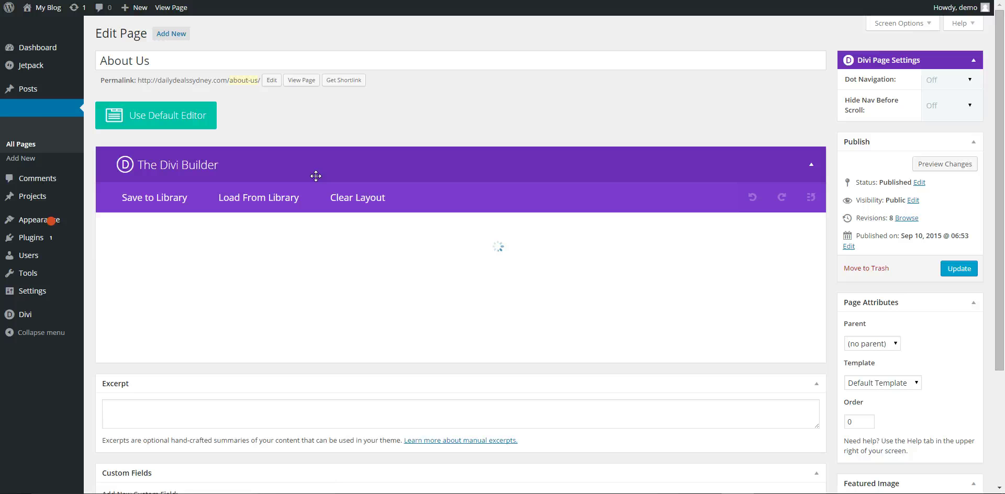
{"action": "left_click", "coordinate": [133, 247]}
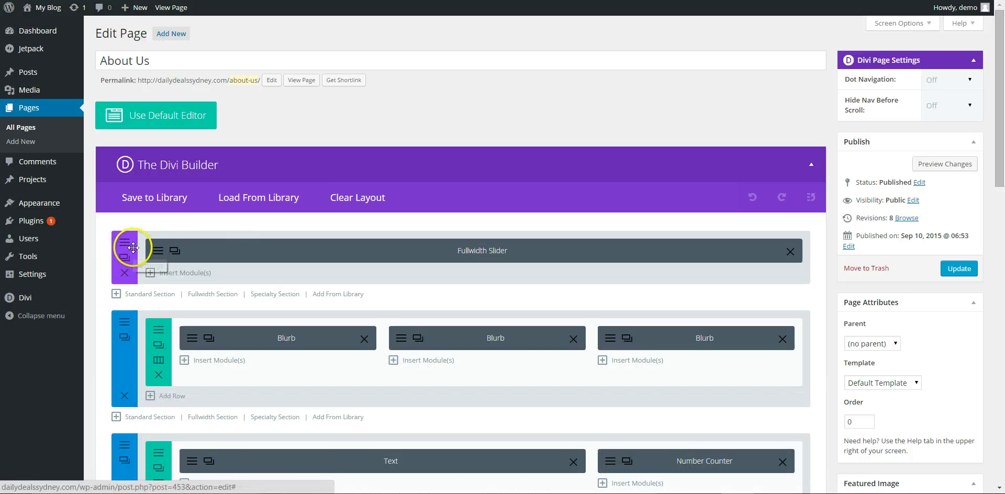
{"action": "right_click", "coordinate": [133, 247]}
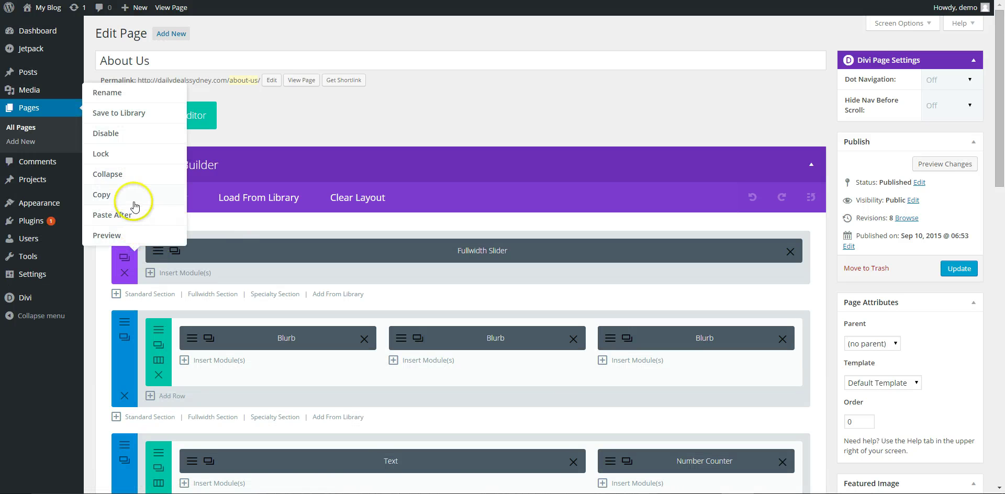
{"action": "left_click", "coordinate": [135, 206]}
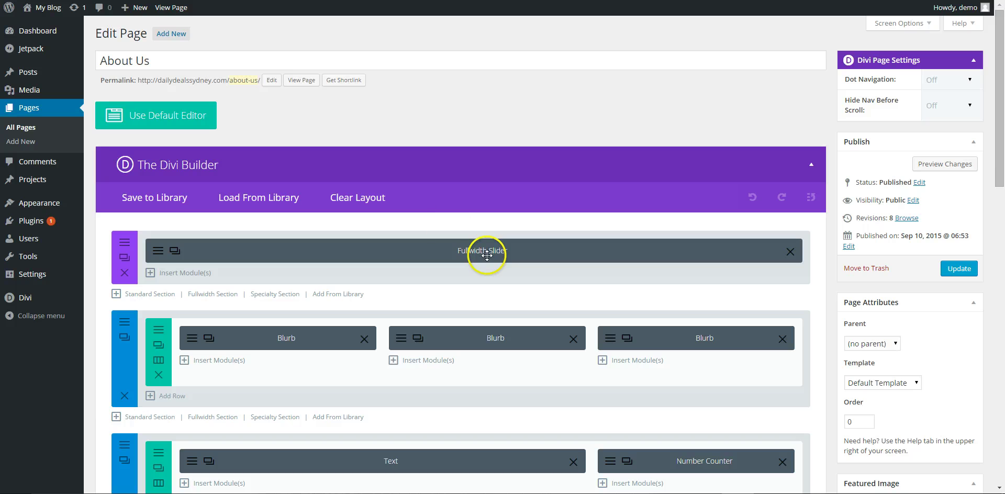
Go to the site's Blog page and open it for editing in the Divi Builder
{"action": "left_click", "coordinate": [52, 16]}
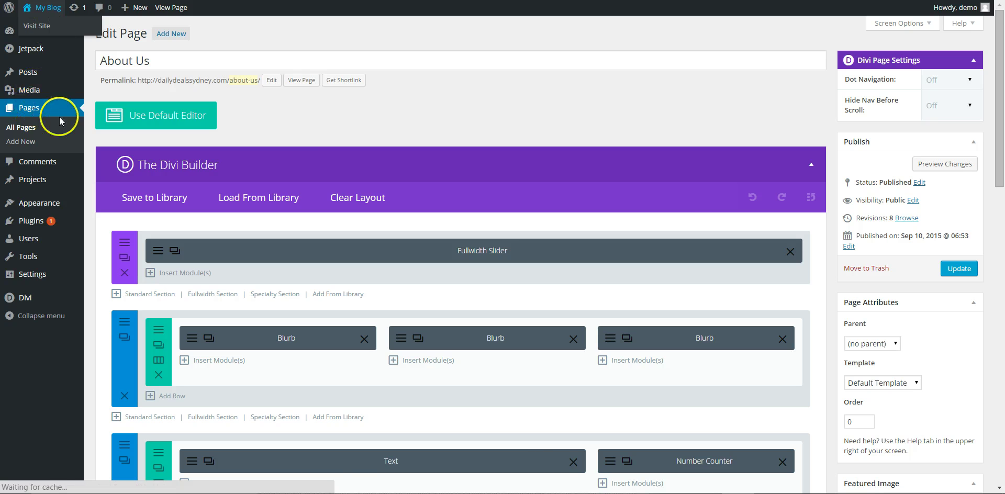
{"action": "scroll", "coordinate": [730, 112], "scroll_direction": "down", "scroll_amount": 6}
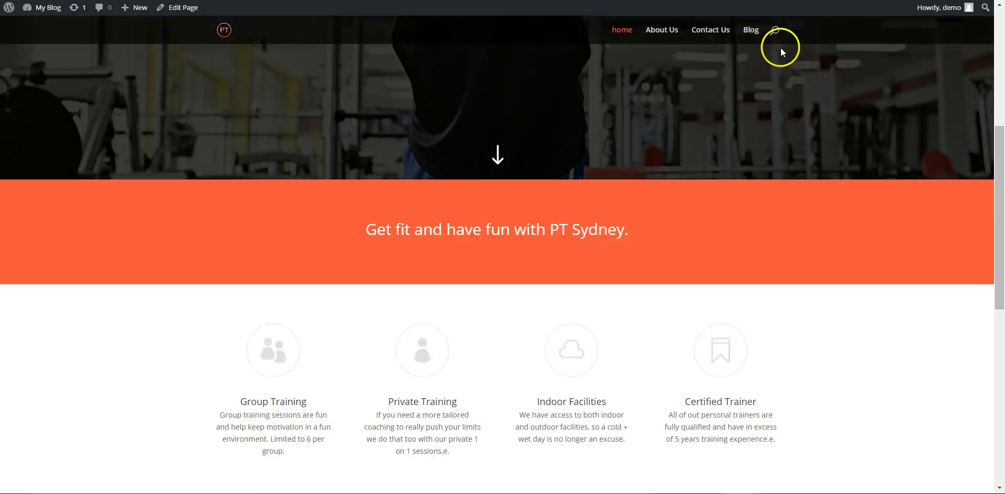
{"action": "left_click", "coordinate": [752, 31]}
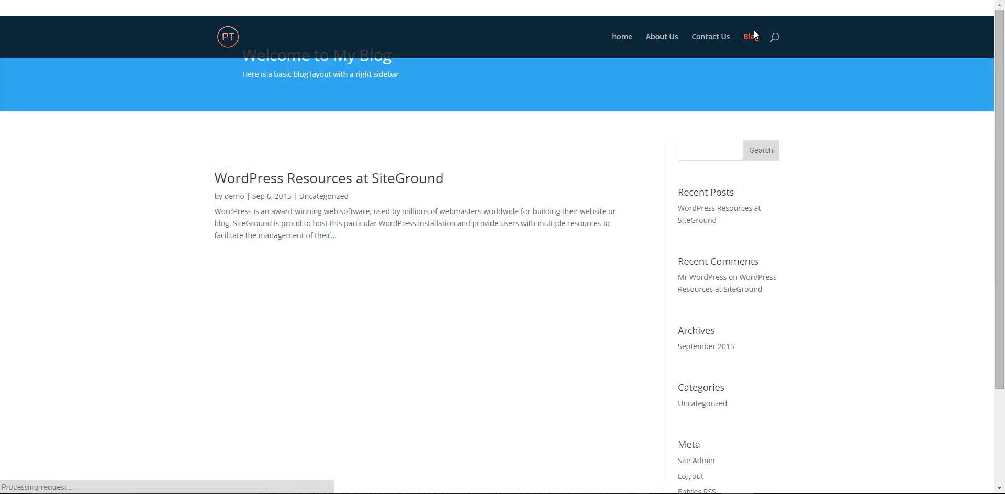
{"action": "left_click", "coordinate": [280, 177]}
{"action": "left_click", "coordinate": [183, 7]}
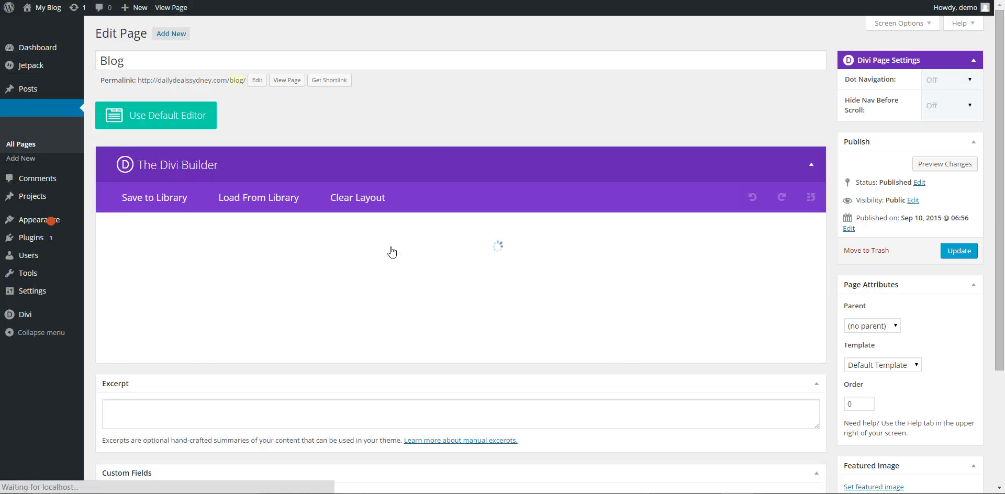
{"action": "left_click", "coordinate": [402, 254]}
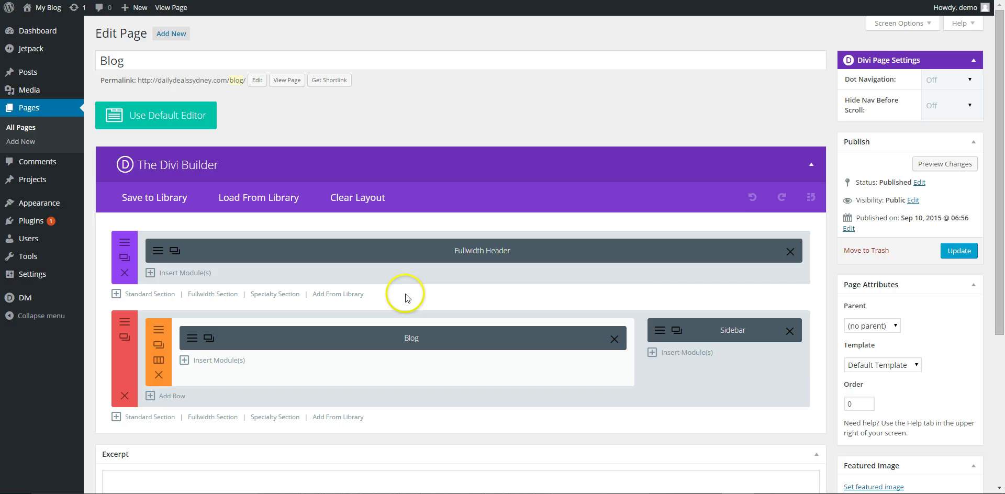
Replace the Fullwidth Header section with the copied slider section, placed above the Blog and Sidebar section
{"action": "left_click", "coordinate": [124, 273]}
{"action": "right_click", "coordinate": [328, 219]}
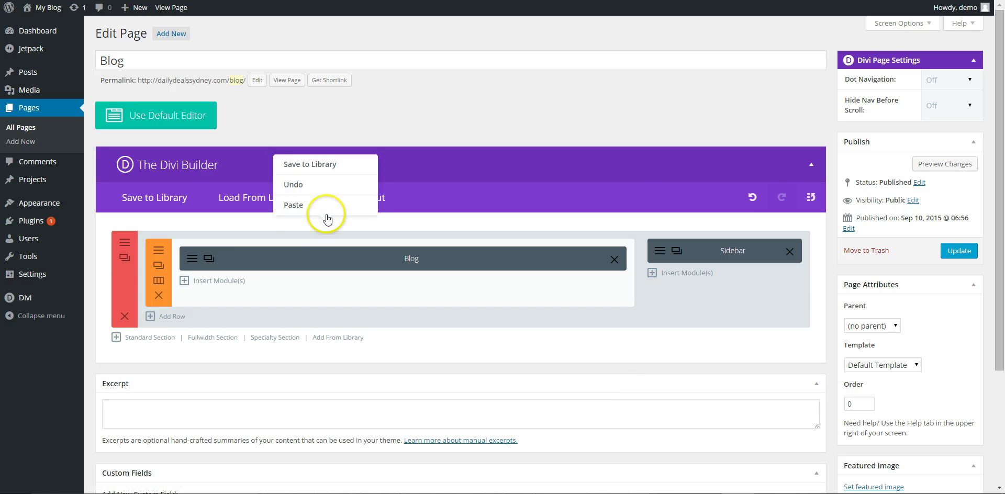
{"action": "left_click", "coordinate": [325, 206]}
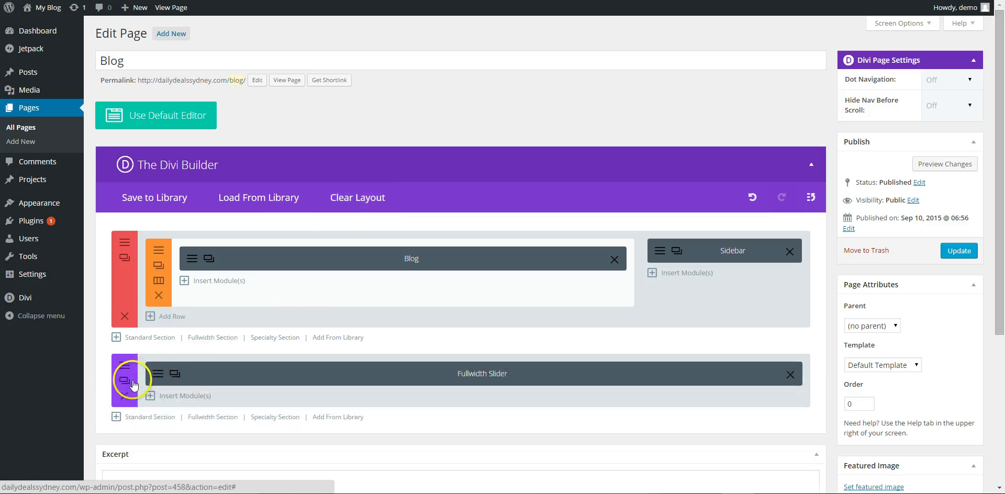
{"action": "left_click_drag", "start_coordinate": [134, 385], "coordinate": [137, 250]}
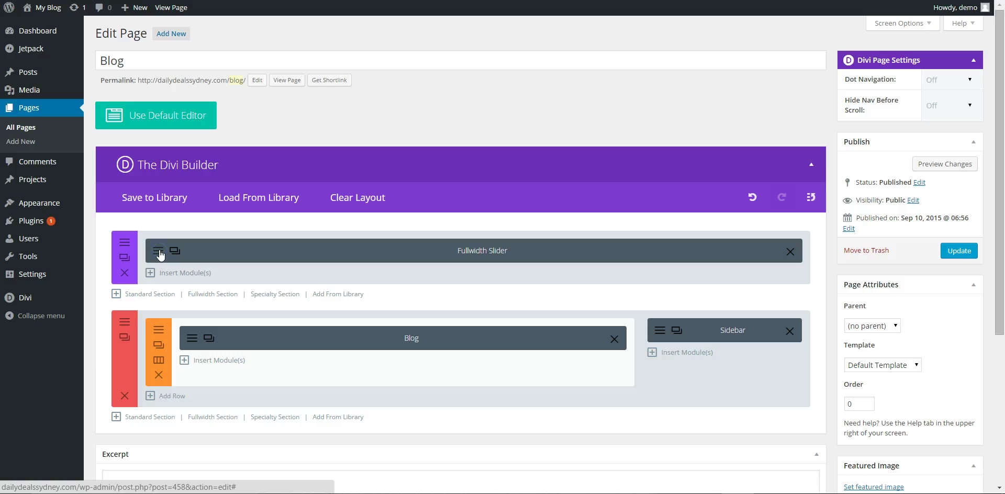
Change the heading of the Fullwidth Slider's slide to "PT TRAINERS BLOG"
{"action": "left_click", "coordinate": [158, 252]}
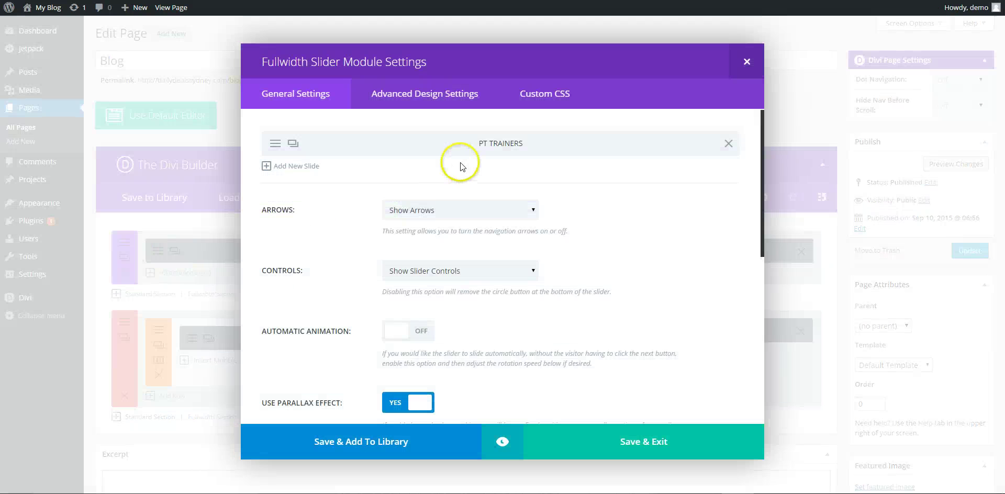
{"action": "left_click", "coordinate": [274, 145]}
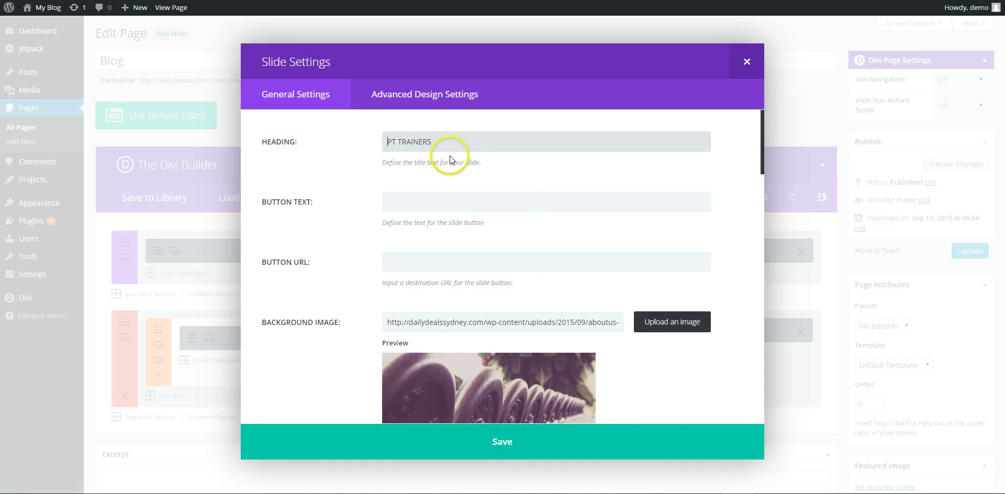
{"action": "left_click", "coordinate": [438, 144]}
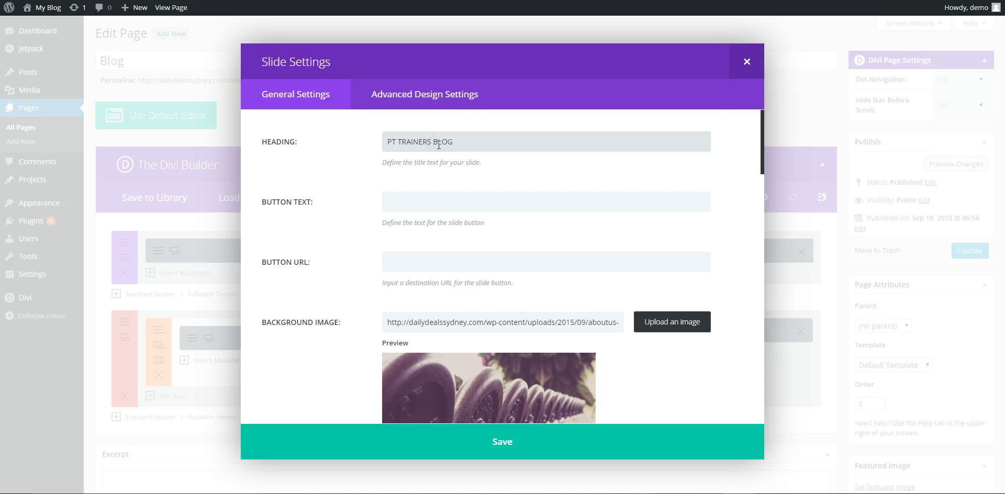
Replace the slide's content with "Get all your fitness tips and tricks from our weekly blog." and save the slide and slider module
{"action": "scroll", "coordinate": [415, 236], "scroll_direction": "down", "scroll_amount": 15}
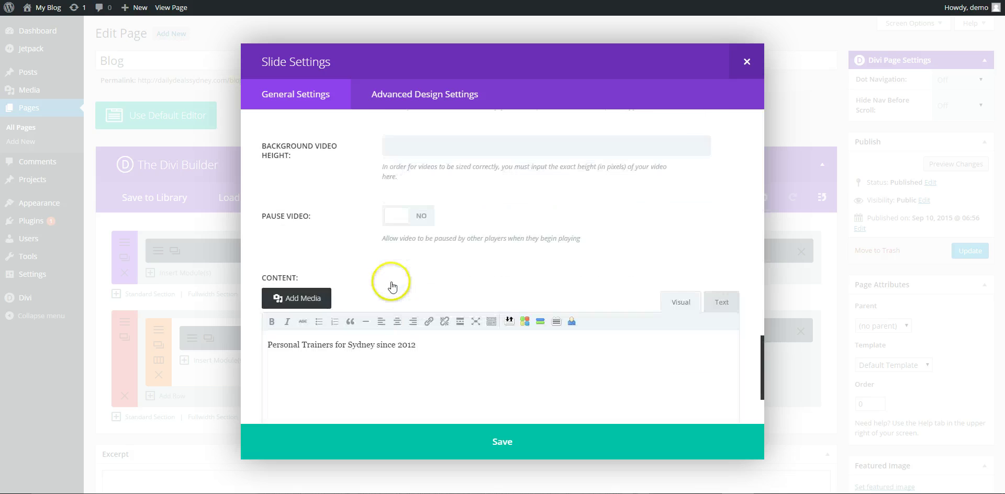
{"action": "scroll", "coordinate": [393, 286], "scroll_direction": "down", "scroll_amount": 2}
{"action": "left_click_drag", "start_coordinate": [417, 230], "coordinate": [240, 232]}
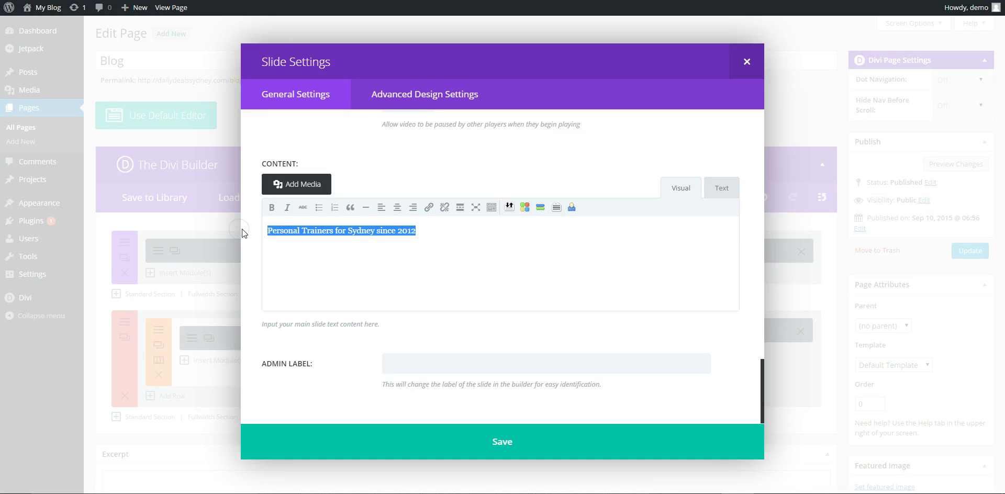
{"action": "type", "text": "Get all your "}
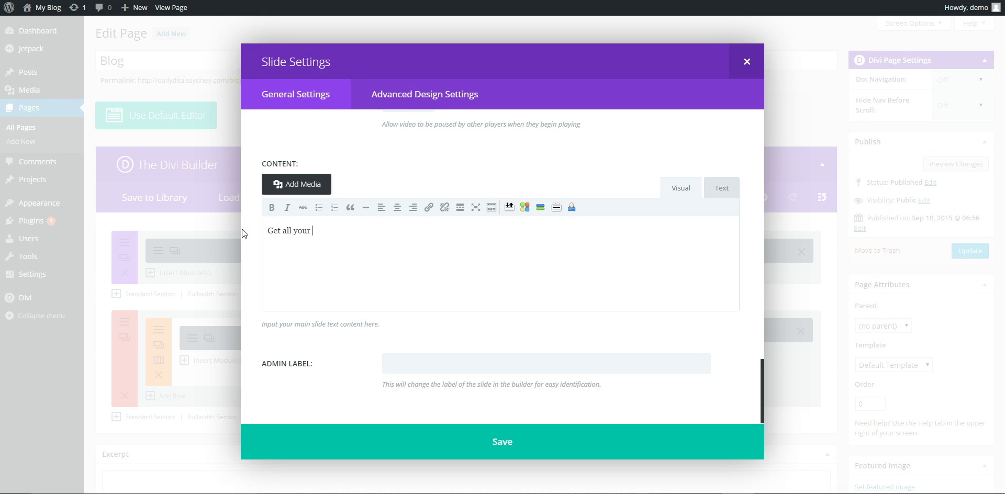
{"action": "type", "text": "fitnes tips and tricks from our weekly blog."}
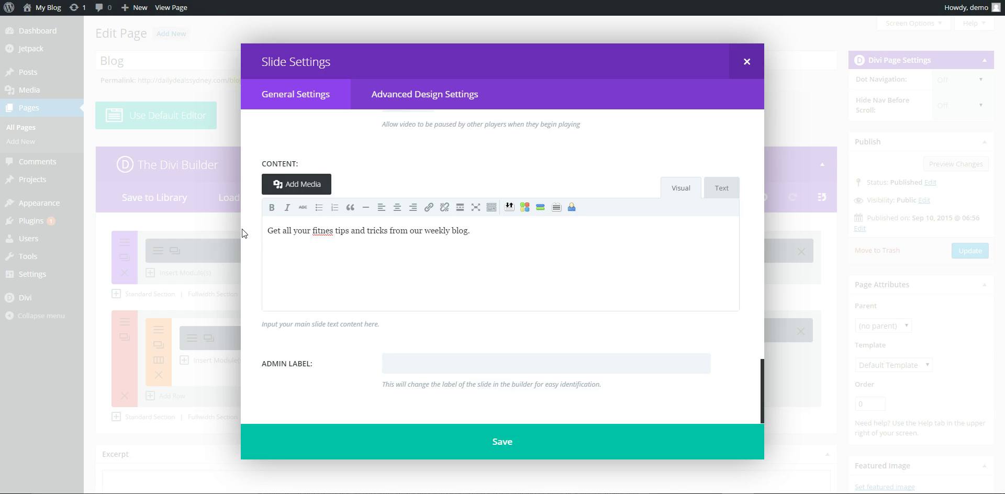
{"action": "left_click", "coordinate": [410, 263]}
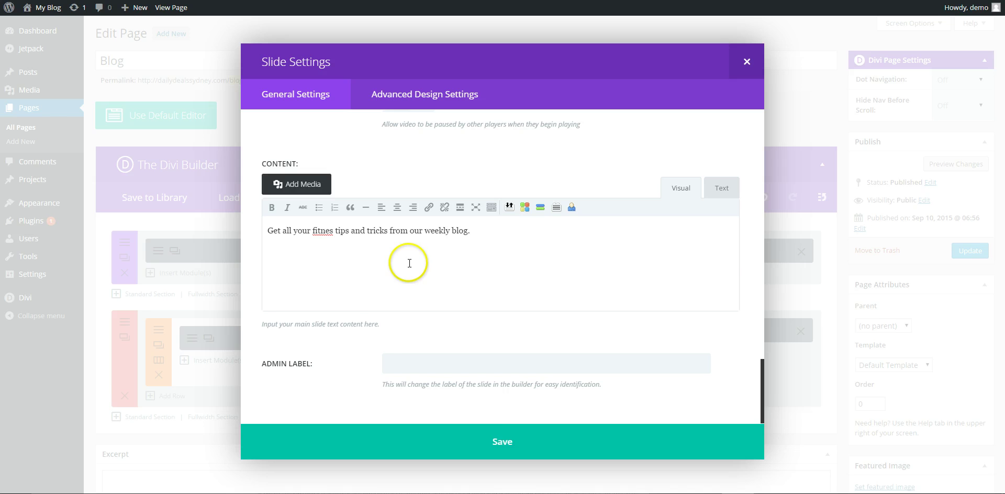
{"action": "right_click", "coordinate": [326, 231]}
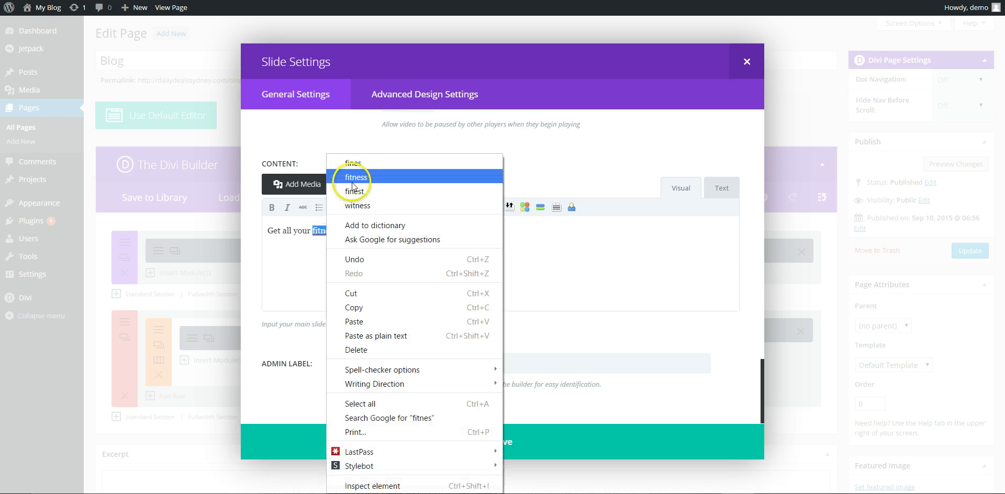
{"action": "left_click", "coordinate": [355, 178]}
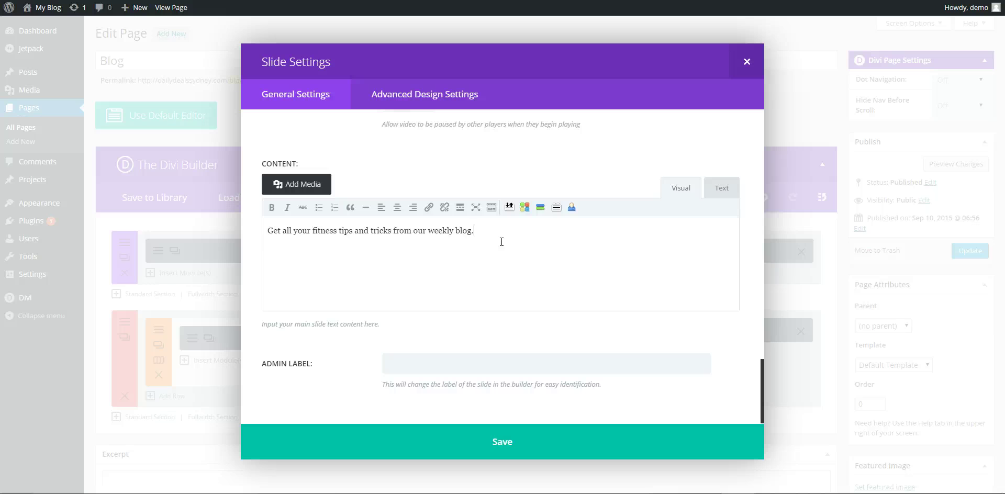
{"action": "left_click", "coordinate": [511, 444]}
{"action": "left_click", "coordinate": [629, 441]}
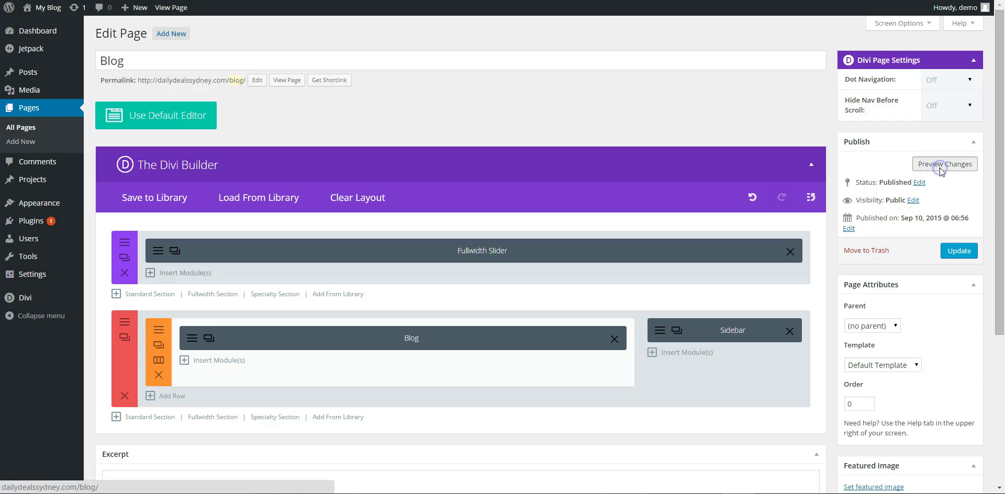
Preview the Blog page and look over its slider header, post list and sidebar
{"action": "left_click", "coordinate": [940, 167]}
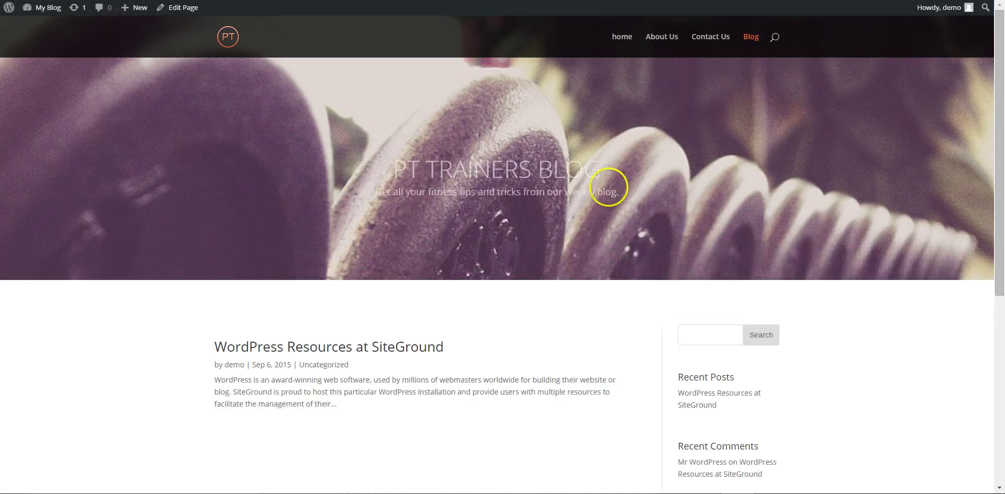
{"action": "scroll", "coordinate": [452, 206], "scroll_direction": "down", "scroll_amount": 2}
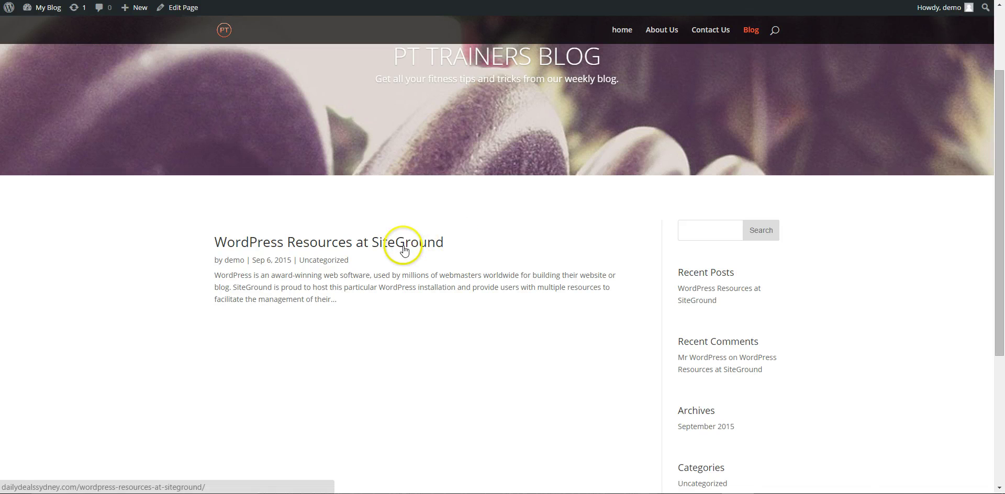
{"action": "scroll", "coordinate": [440, 265], "scroll_direction": "down", "scroll_amount": 3}
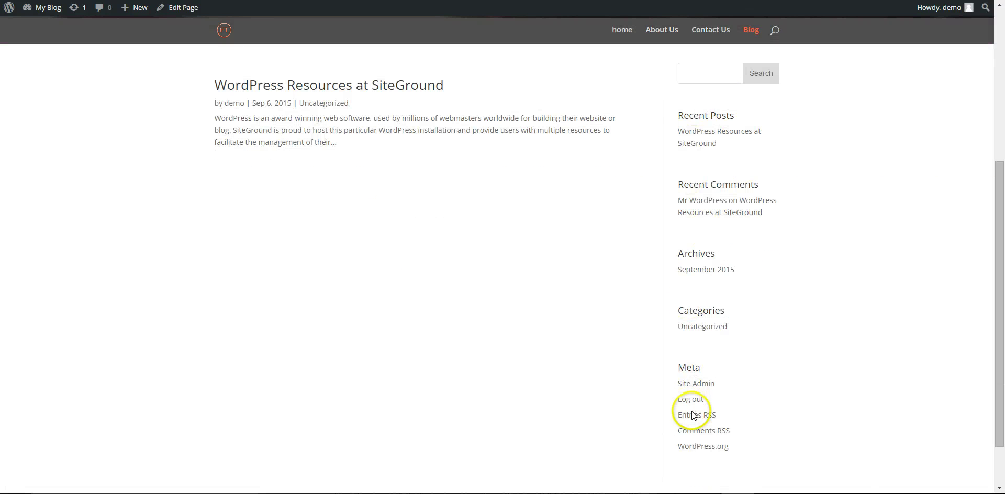
{"action": "scroll", "coordinate": [699, 417], "scroll_direction": "down", "scroll_amount": 1}
{"action": "scroll", "coordinate": [699, 416], "scroll_direction": "up", "scroll_amount": 6}
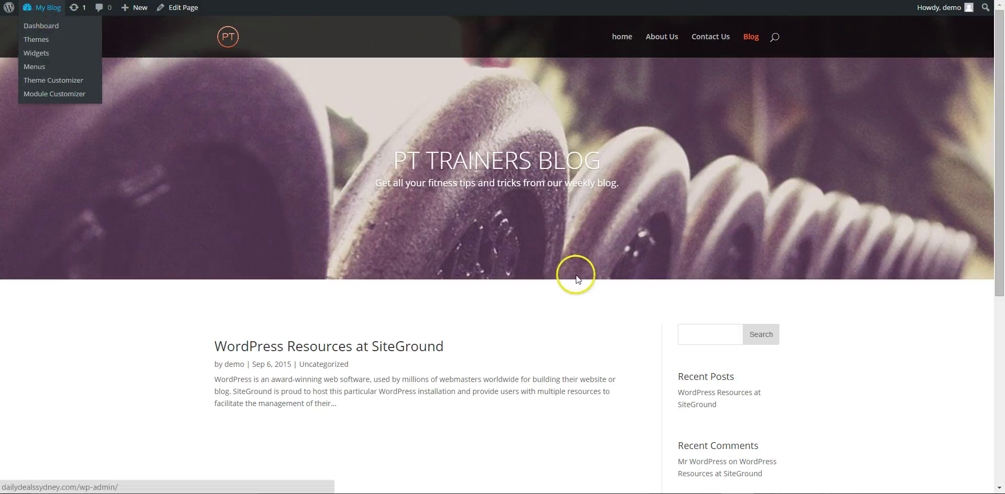
{"action": "scroll", "coordinate": [689, 354], "scroll_direction": "down", "scroll_amount": 3}
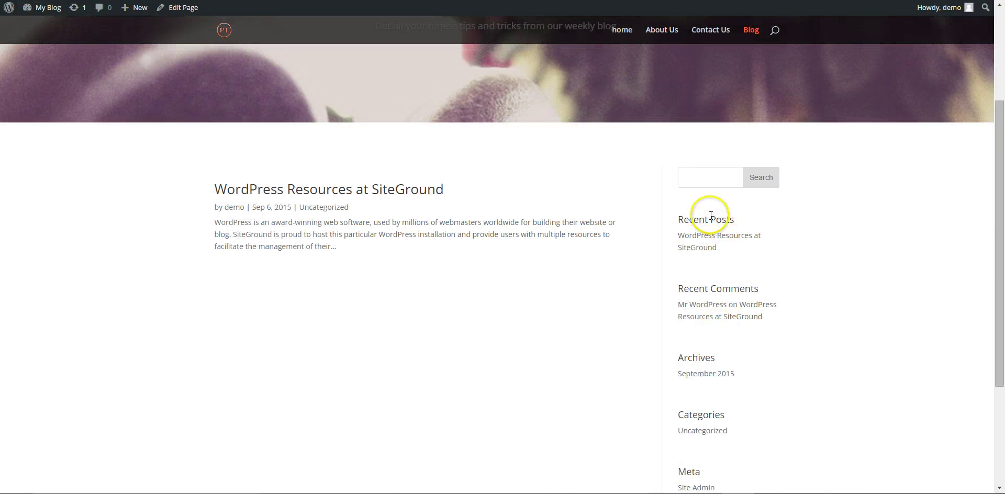
Open the site's widget management and examine the Sidebar area's Search and Recent Posts widget settings
{"action": "mouse_move", "coordinate": [48, 10]}
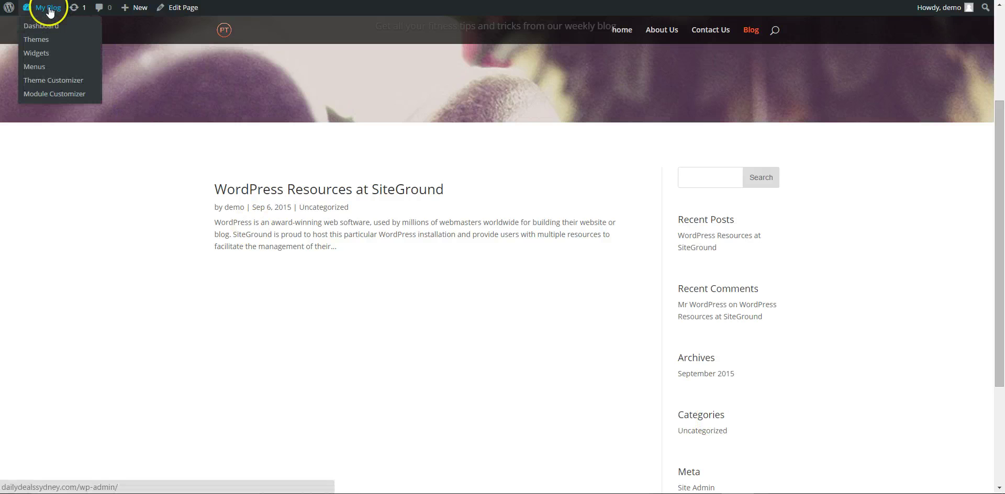
{"action": "left_click", "coordinate": [43, 57]}
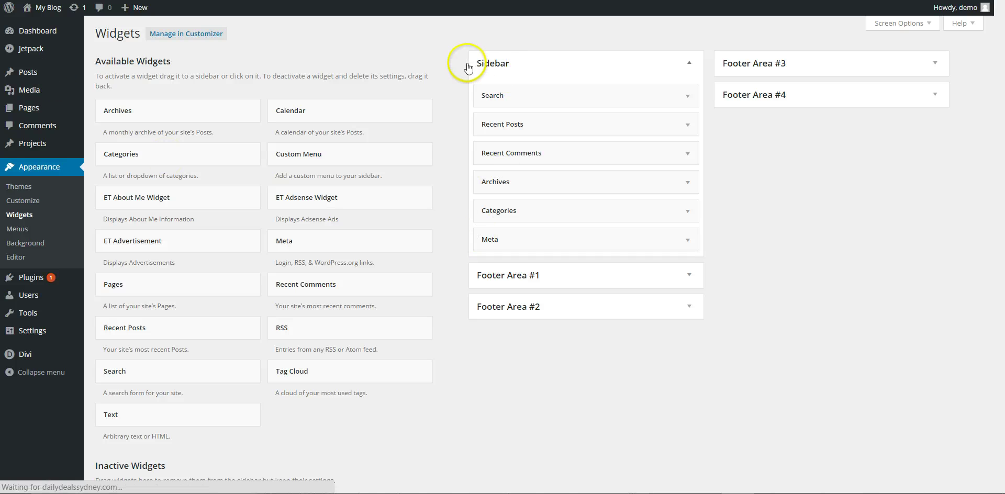
{"action": "left_click", "coordinate": [687, 96]}
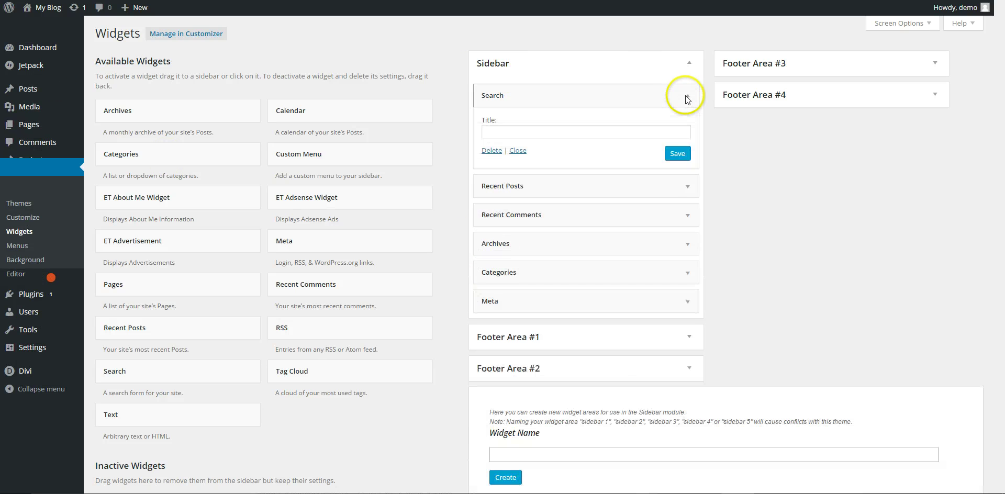
{"action": "left_click", "coordinate": [688, 185]}
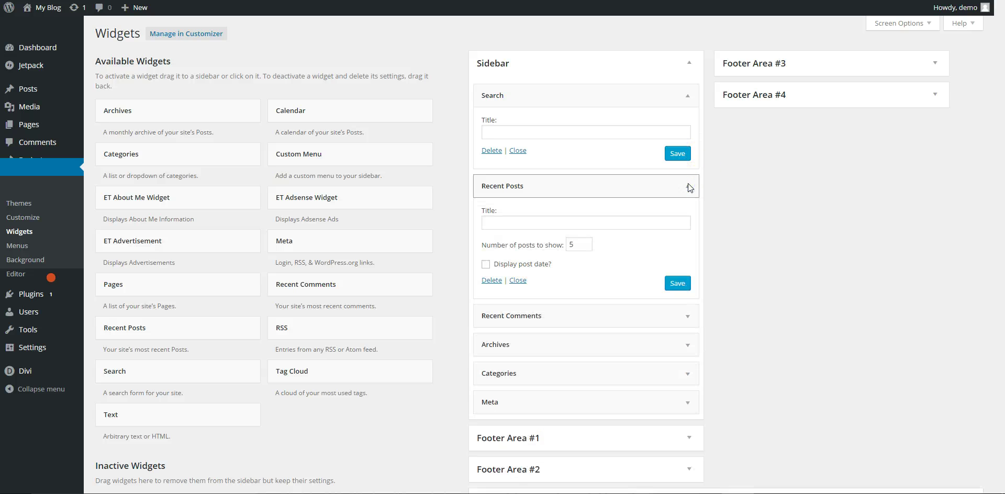
{"action": "left_click", "coordinate": [577, 211]}
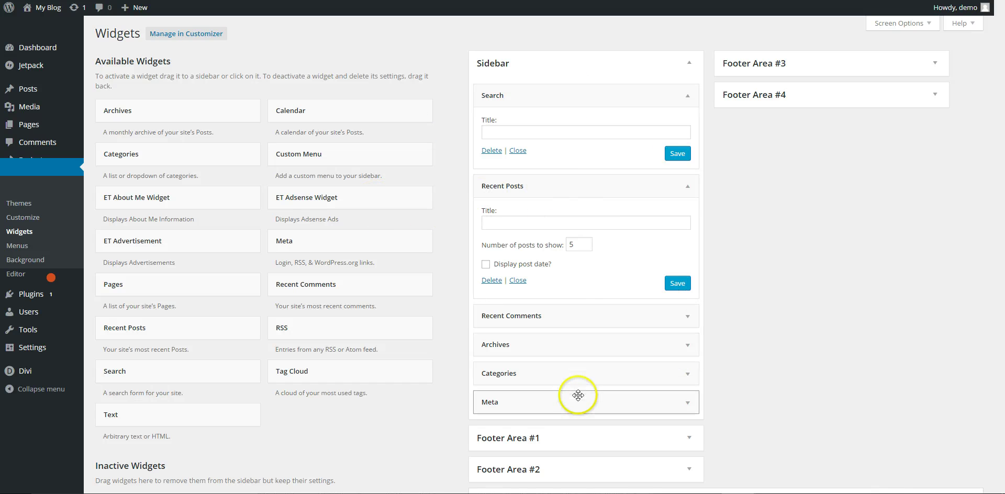
{"action": "left_click_drag", "start_coordinate": [578, 395], "coordinate": [592, 324]}
{"action": "scroll", "coordinate": [597, 323], "scroll_direction": "down", "scroll_amount": 2}
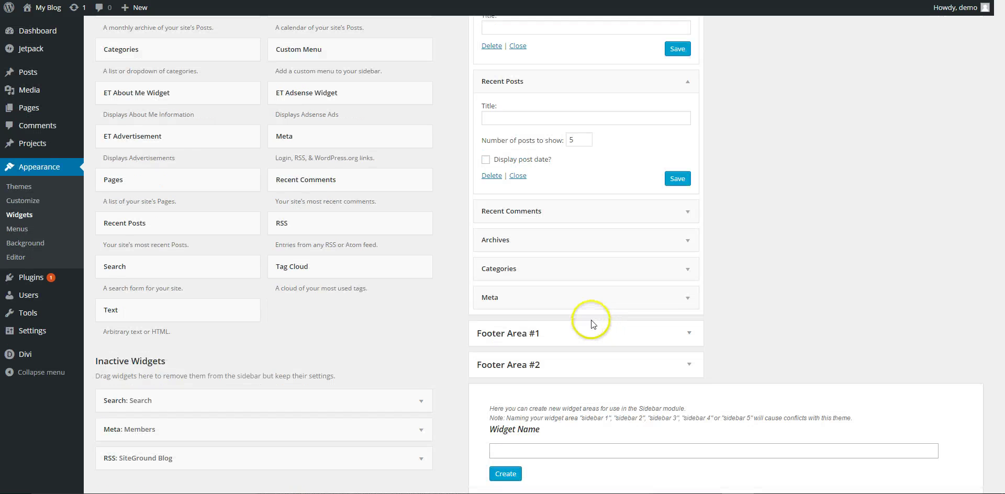
Move the Sidebar area's Meta widget to Inactive Widgets and delete the Categories widget from the Sidebar
{"action": "scroll", "coordinate": [593, 324], "scroll_direction": "down", "scroll_amount": 1}
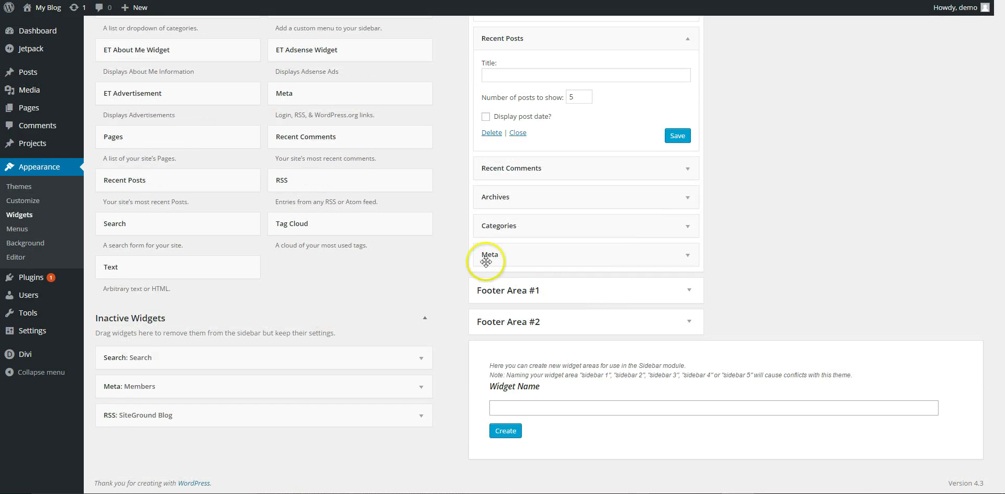
{"action": "left_click_drag", "start_coordinate": [486, 262], "coordinate": [162, 367]}
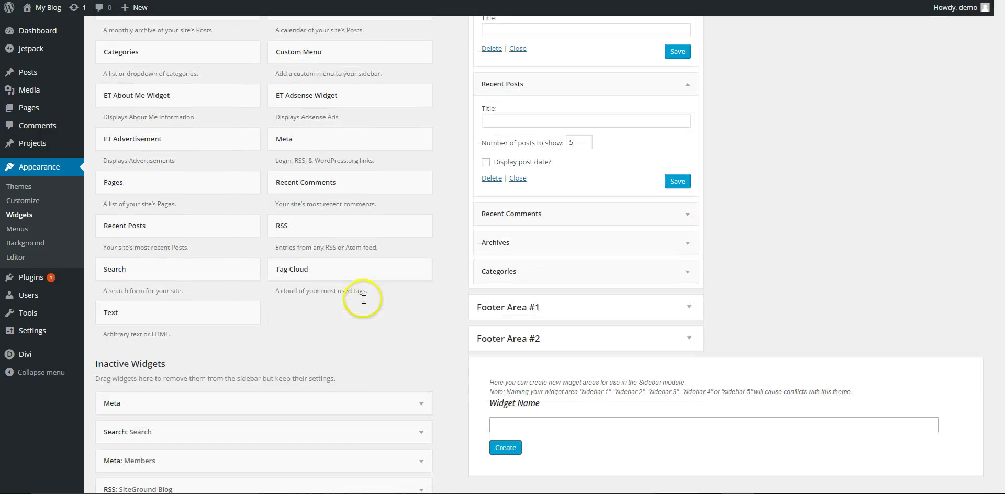
{"action": "left_click", "coordinate": [683, 219]}
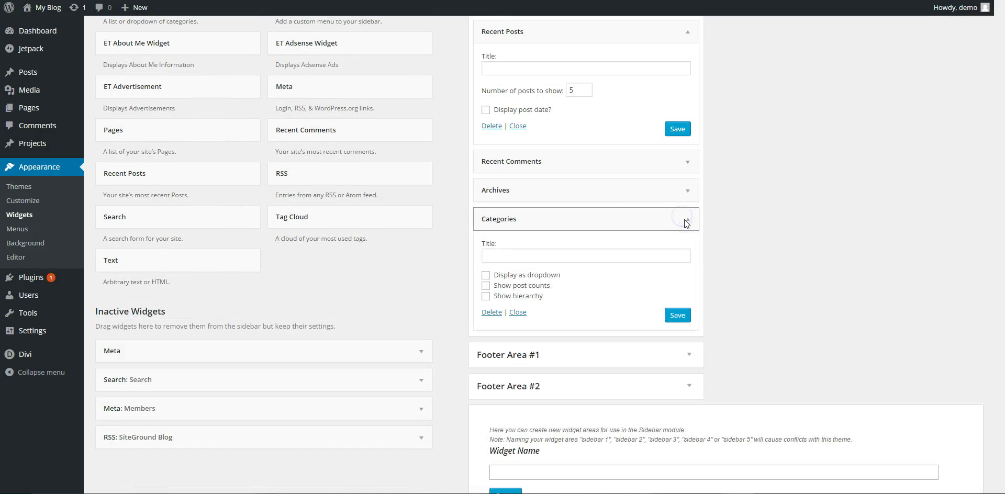
{"action": "left_click", "coordinate": [488, 313]}
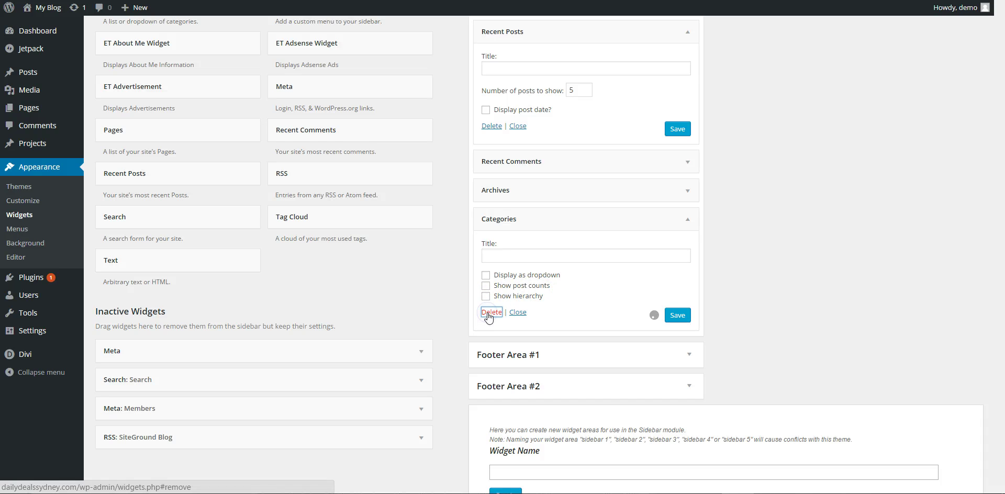
Delete the Archives widget from the Sidebar area
{"action": "left_click_drag", "start_coordinate": [572, 177], "coordinate": [574, 187]}
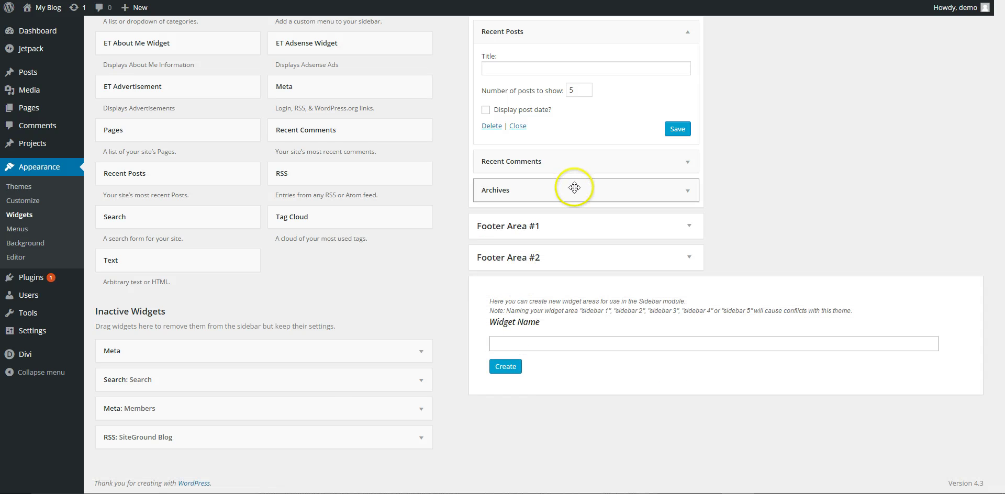
{"action": "left_click", "coordinate": [688, 191]}
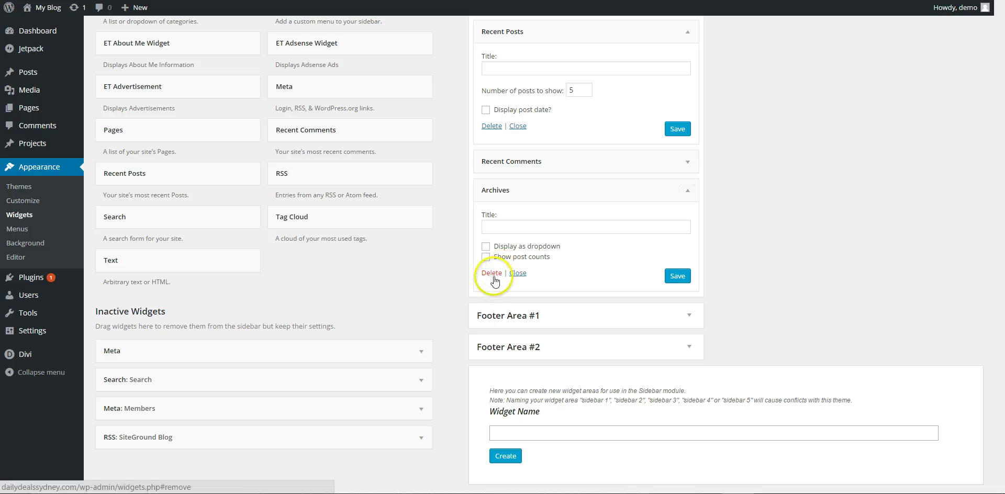
{"action": "left_click", "coordinate": [493, 273]}
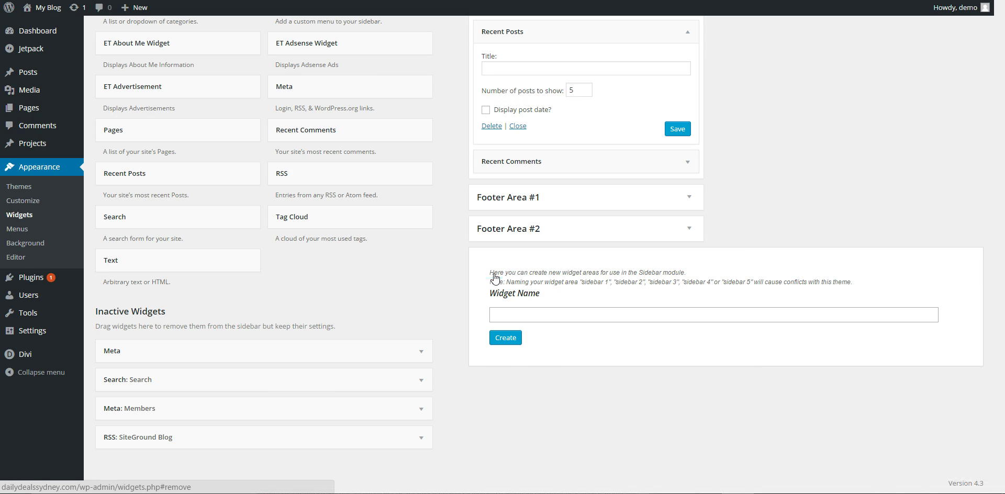
Set the title of the Sidebar's Recent Comments widget to "Recent Comments"
{"action": "scroll", "coordinate": [778, 234], "scroll_direction": "up", "scroll_amount": 2}
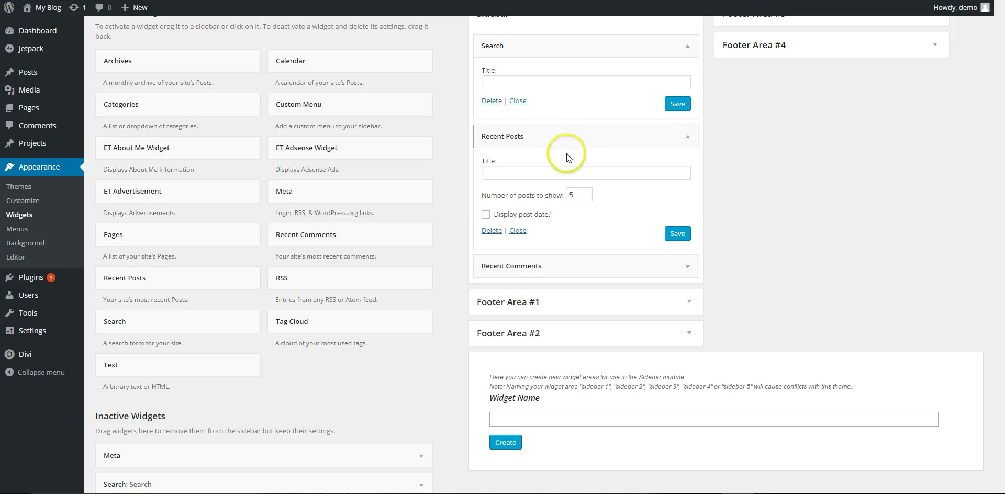
{"action": "left_click", "coordinate": [687, 268]}
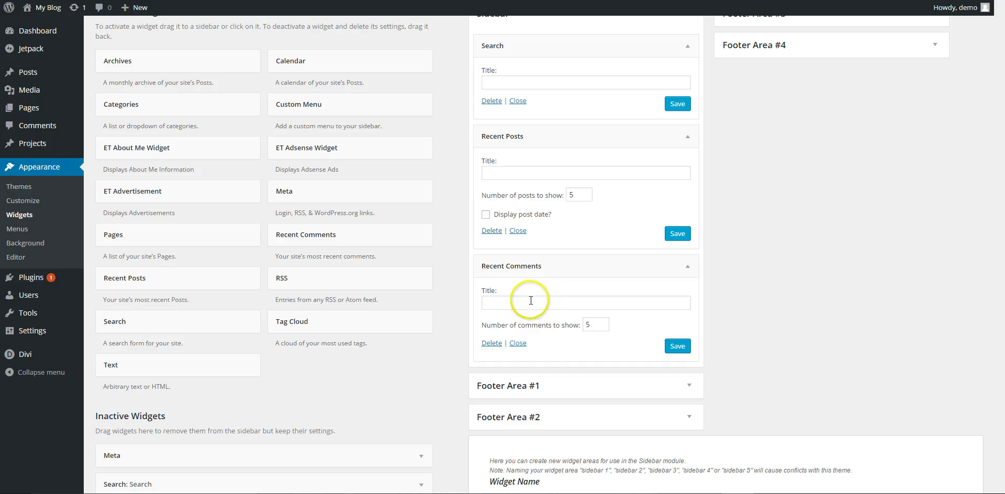
{"action": "left_click", "coordinate": [509, 302]}
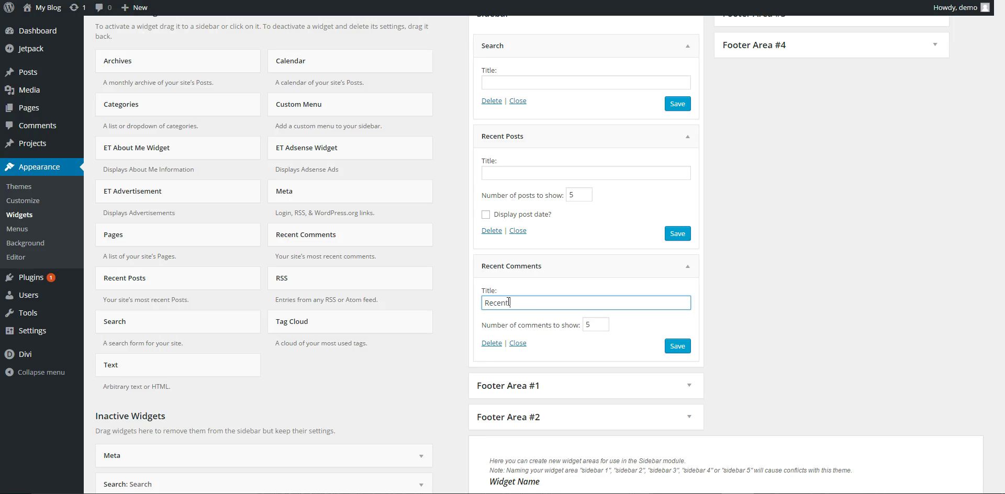
Title the Recent Posts widget "Latest Posts" with 10 posts to show, and save both the Recent Posts and Recent Comments widgets
{"action": "left_click", "coordinate": [543, 177]}
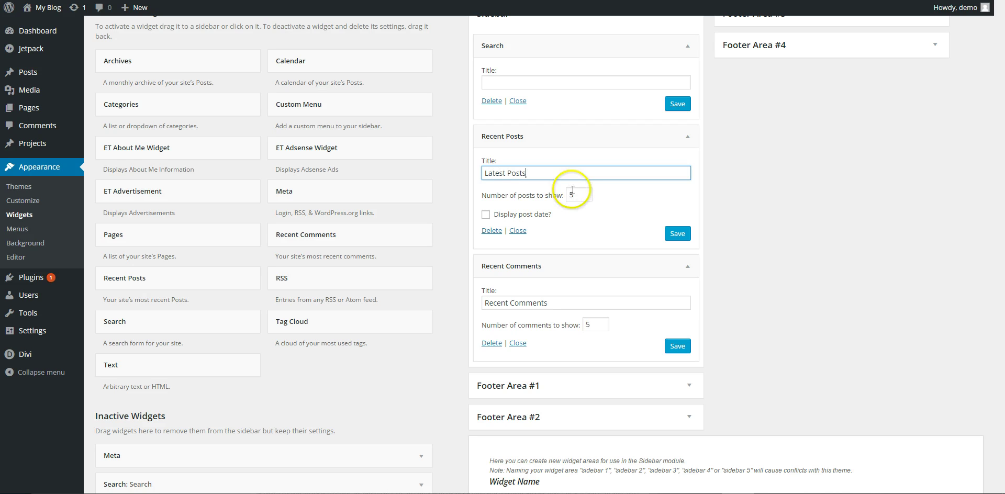
{"action": "left_click_drag", "start_coordinate": [575, 195], "coordinate": [559, 195]}
{"action": "type", "text": "10"}
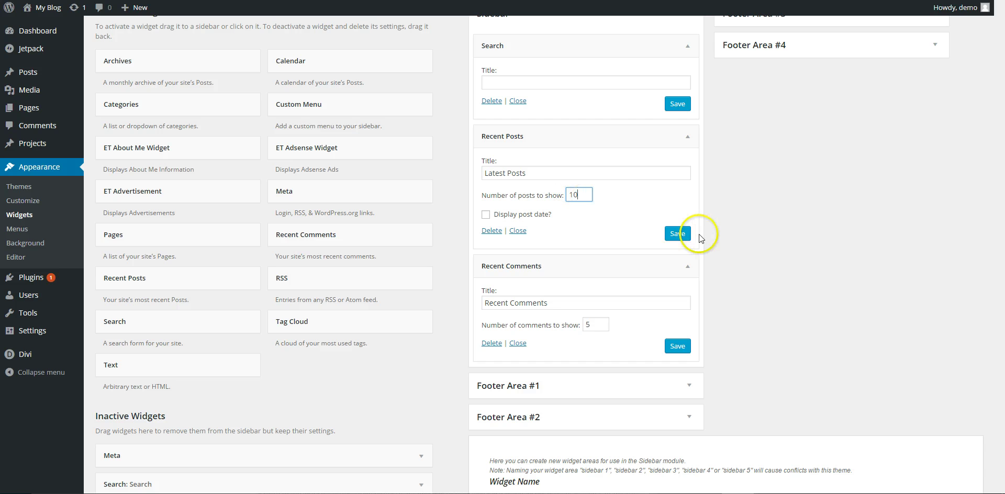
{"action": "left_click", "coordinate": [678, 234]}
{"action": "left_click", "coordinate": [679, 345]}
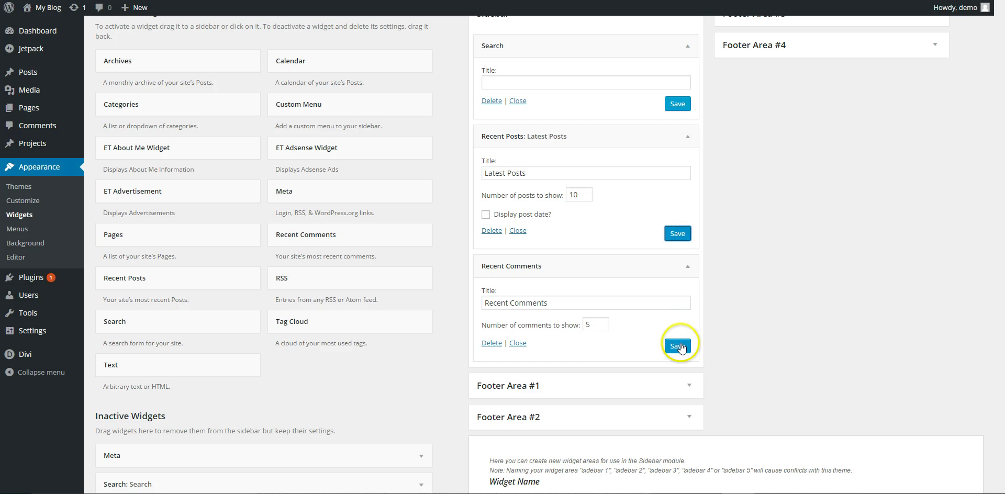
Collapse the Recent Posts, Recent Comments and Search widgets in the Sidebar area
{"action": "left_click", "coordinate": [684, 135]}
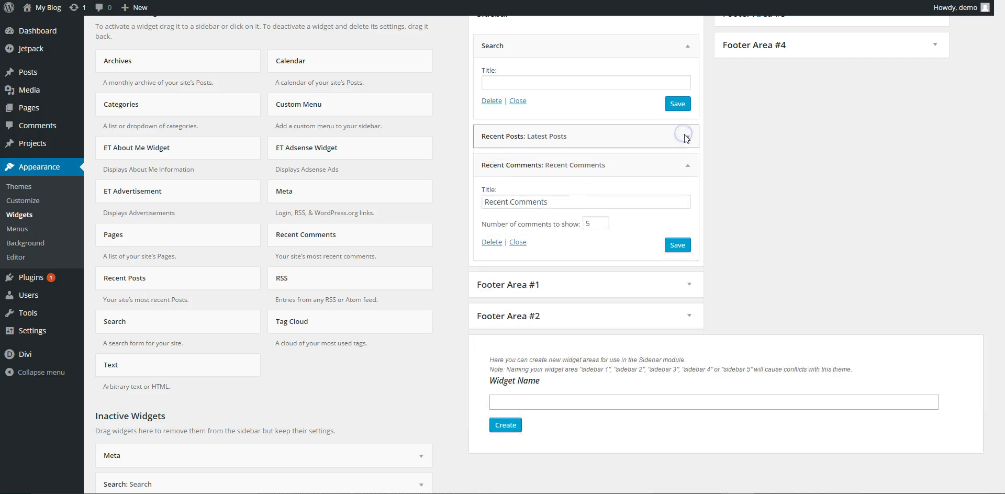
{"action": "left_click", "coordinate": [687, 165]}
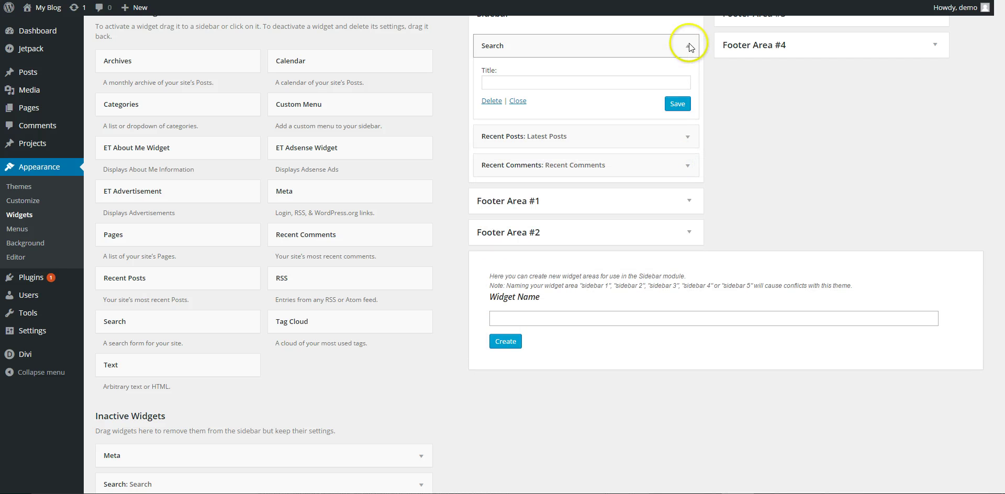
{"action": "left_click", "coordinate": [689, 48]}
{"action": "scroll", "coordinate": [255, 243], "scroll_direction": "up", "scroll_amount": 1}
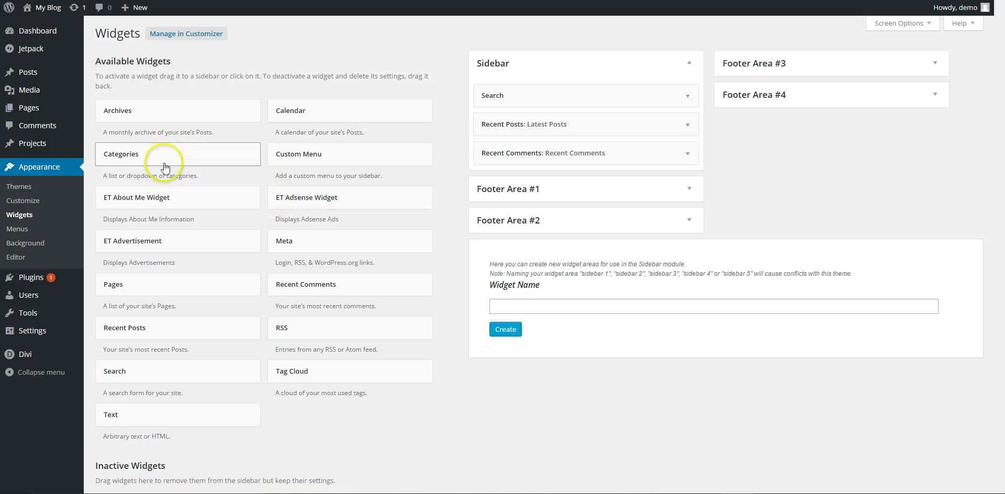
Open the site's list of posts and start a new post
{"action": "left_click", "coordinate": [30, 76]}
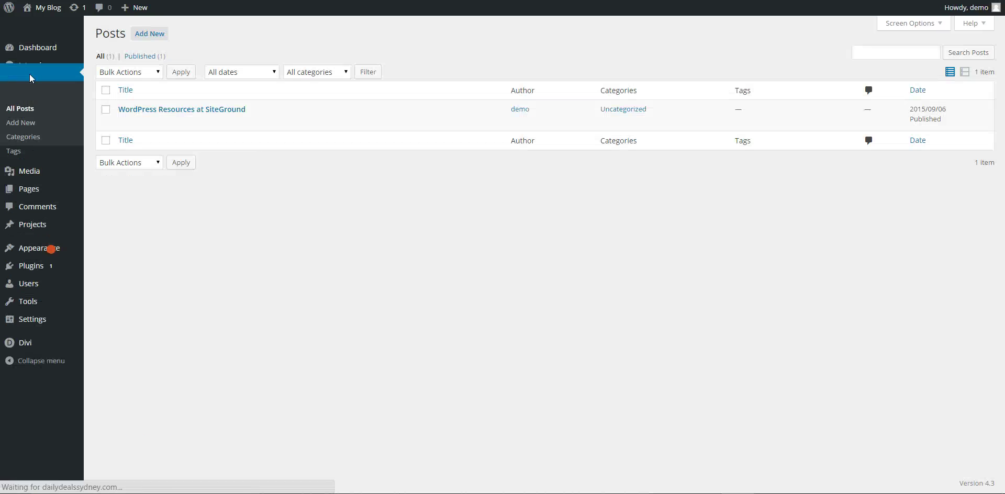
{"action": "left_click", "coordinate": [104, 100]}
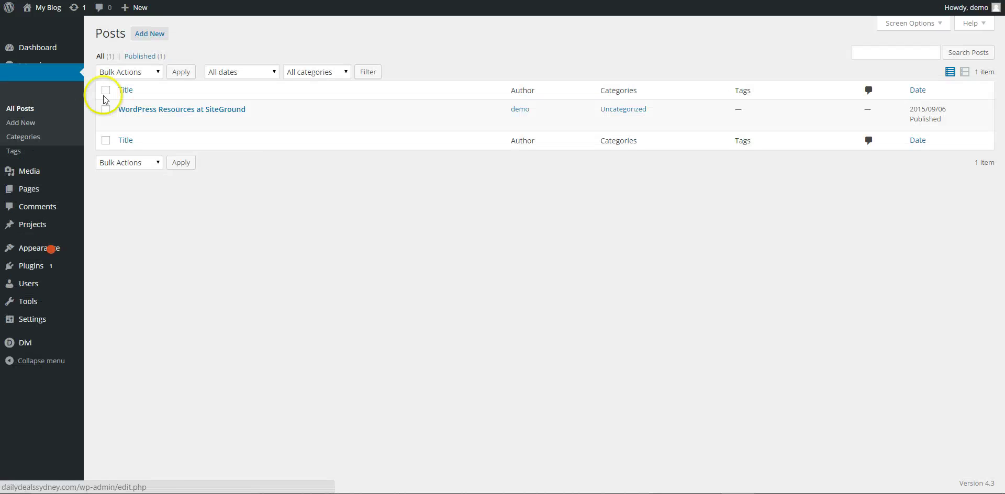
{"action": "mouse_move", "coordinate": [175, 105]}
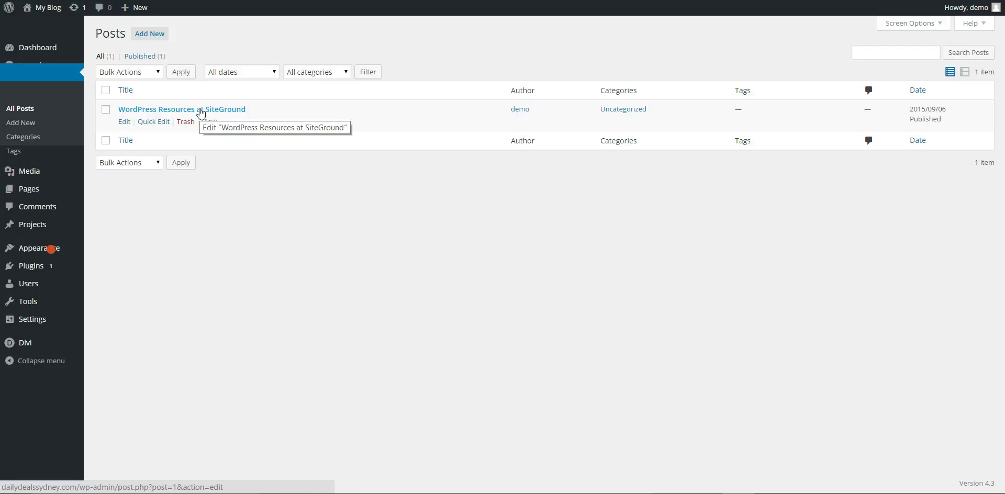
{"action": "left_click", "coordinate": [153, 33]}
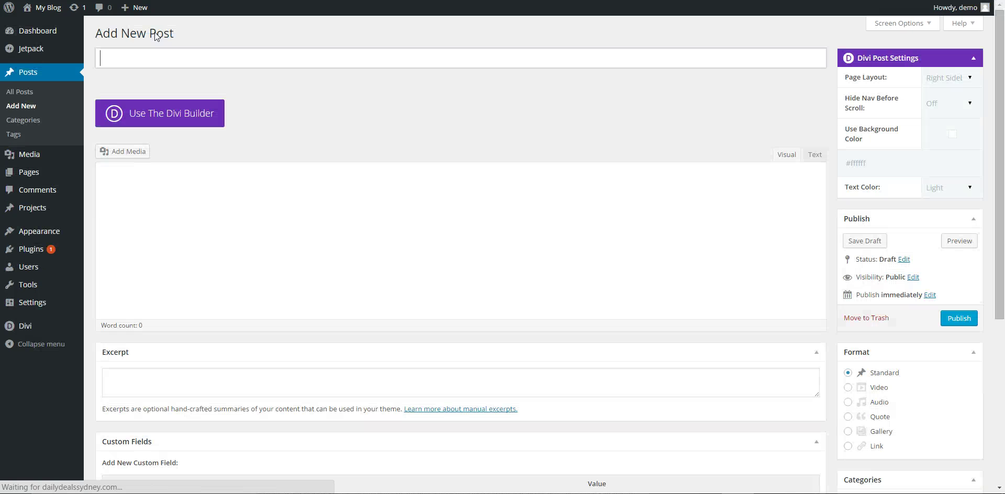
Title the new post "We have a new website"
{"action": "left_click", "coordinate": [173, 60]}
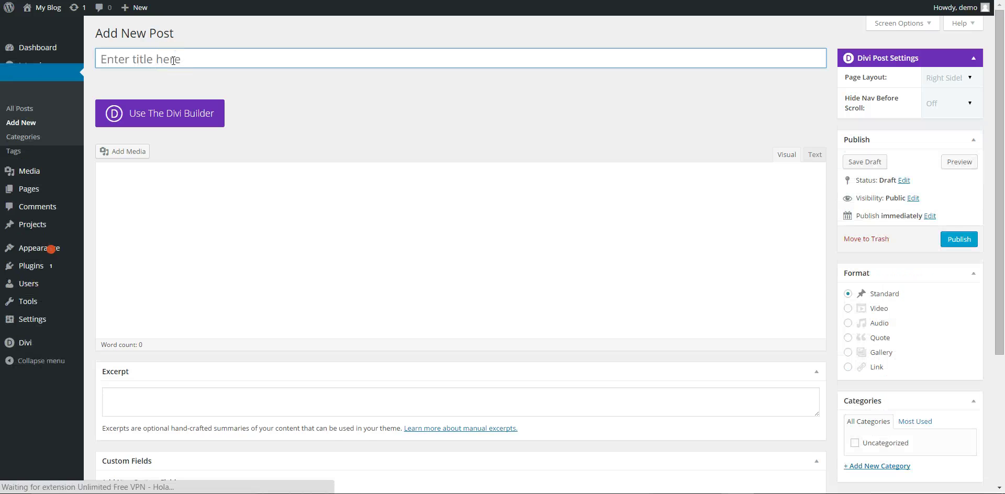
{"action": "left_click", "coordinate": [173, 60]}
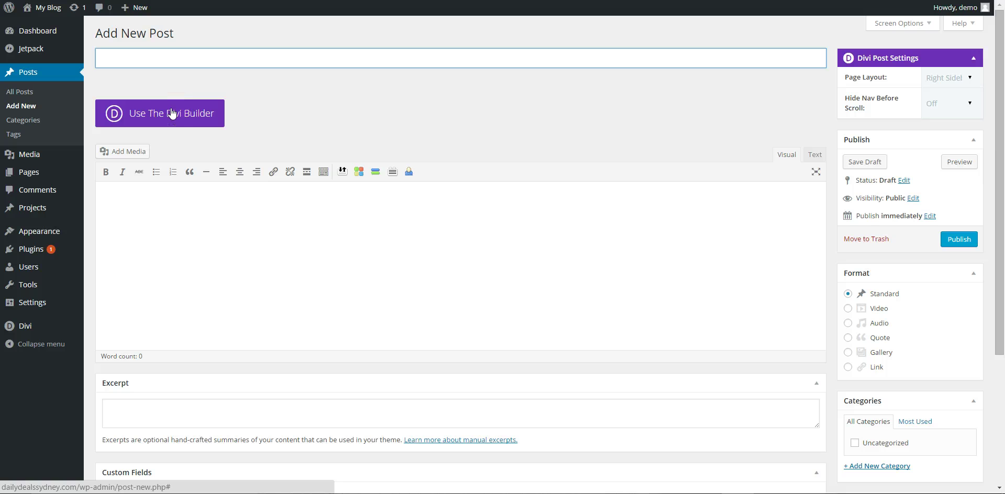
{"action": "left_click", "coordinate": [196, 218]}
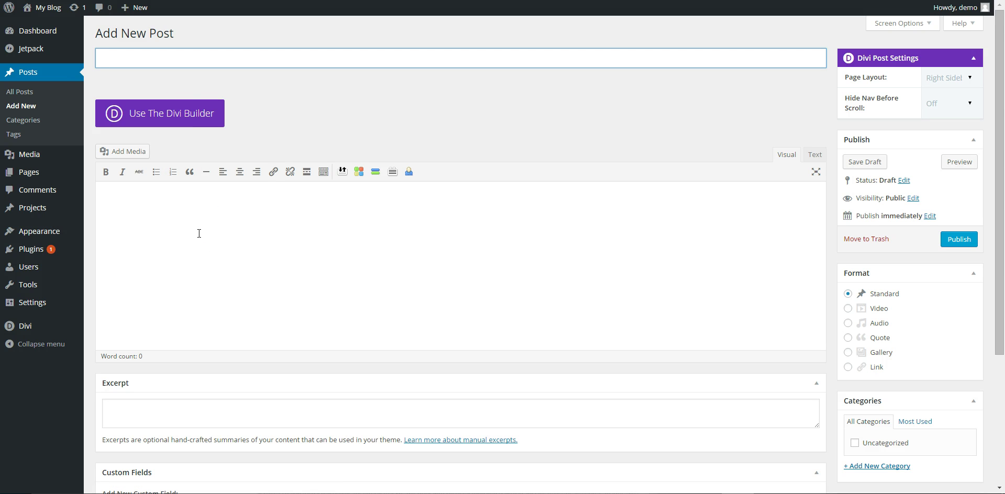
{"action": "left_click", "coordinate": [204, 232]}
{"action": "left_click", "coordinate": [212, 229]}
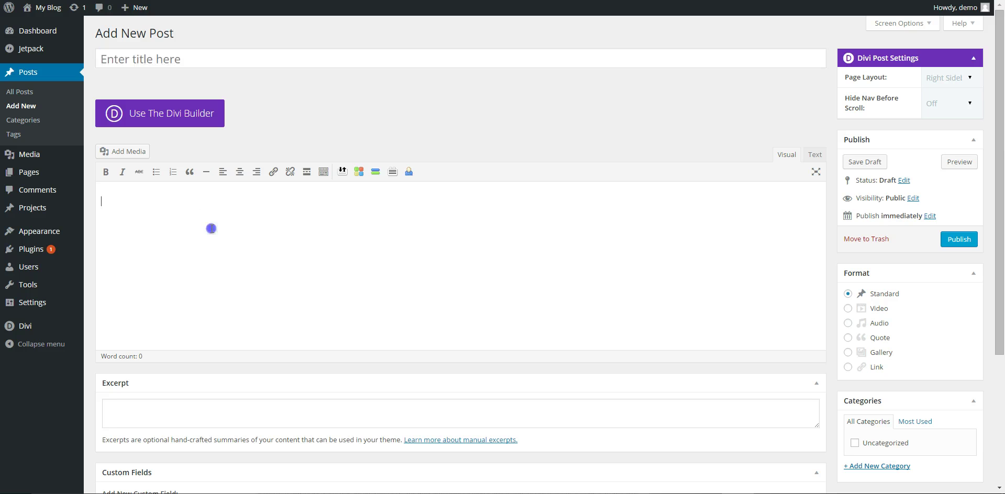
{"action": "left_click", "coordinate": [179, 59]}
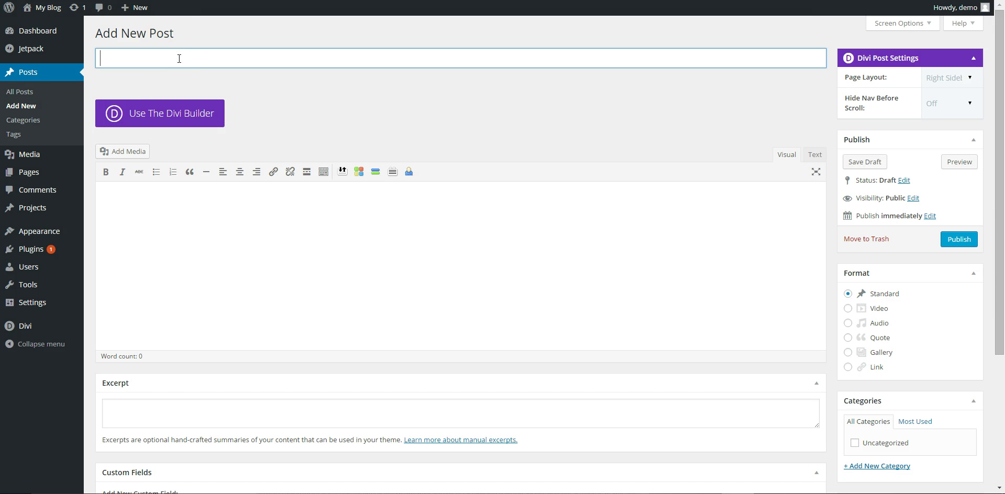
{"action": "type", "text": "We have a new website"}
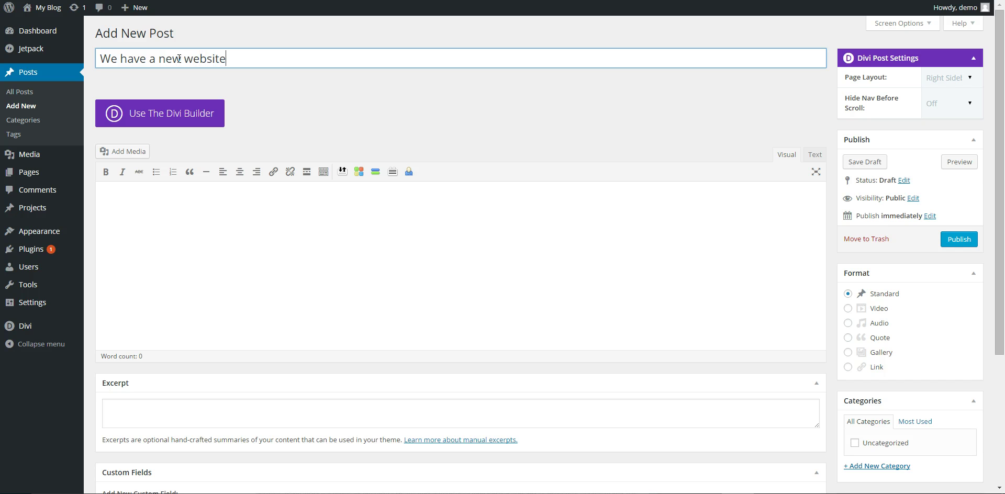
Write "This is our new website and it only took 2 hours to make." as the post's body text
{"action": "key", "text": "Tab"}
{"action": "type", "text": "Th"}
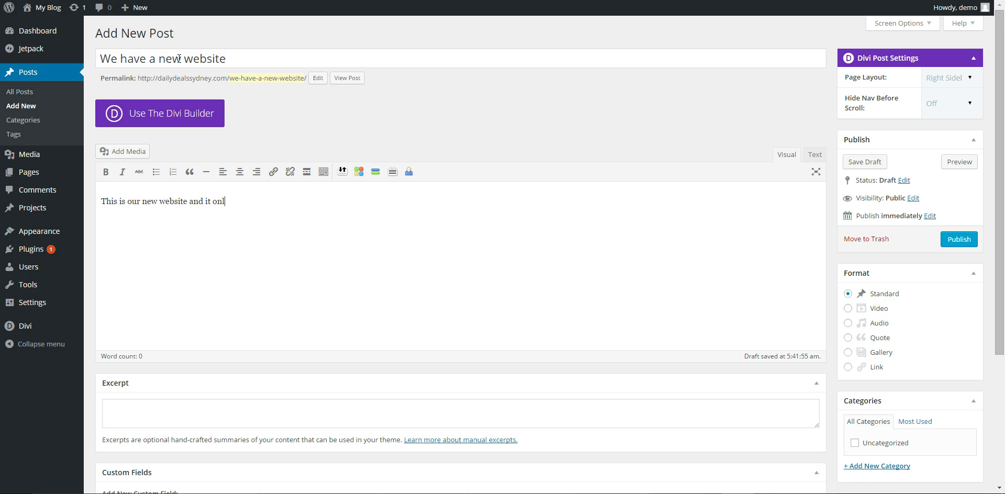
{"action": "type", "text": "ook 2 hours to make."}
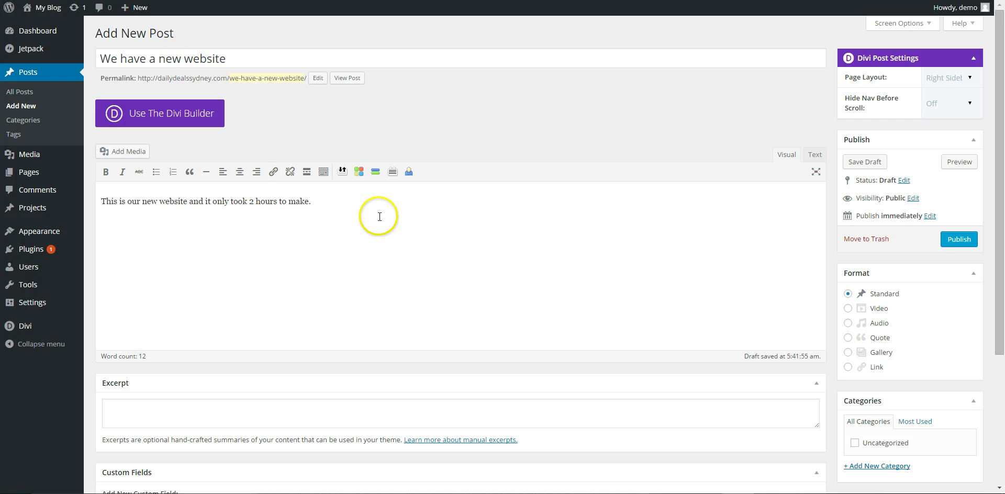
Copy the body sentence and paste it repeatedly after itself to build a four-line paragraph
{"action": "left_click_drag", "start_coordinate": [312, 206], "coordinate": [89, 197]}
{"action": "key", "text": "ctrl+c"}
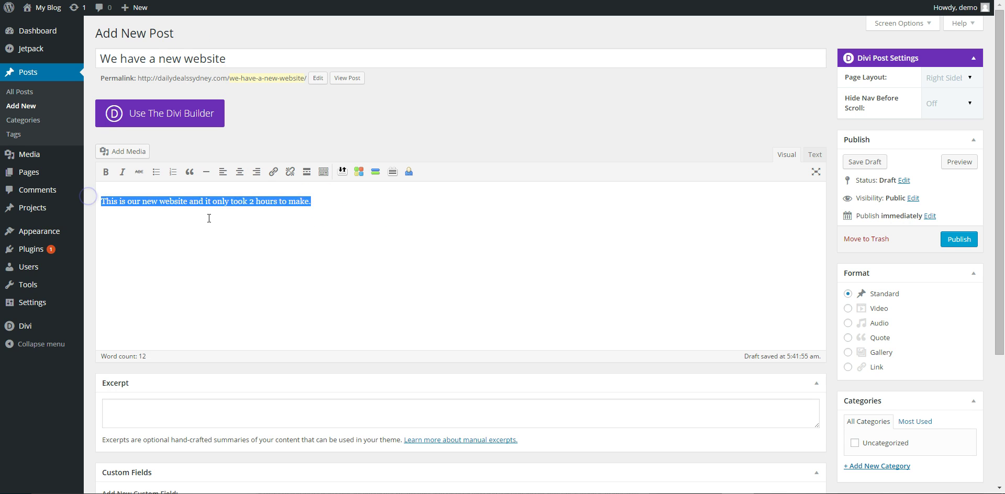
{"action": "left_click", "coordinate": [319, 205]}
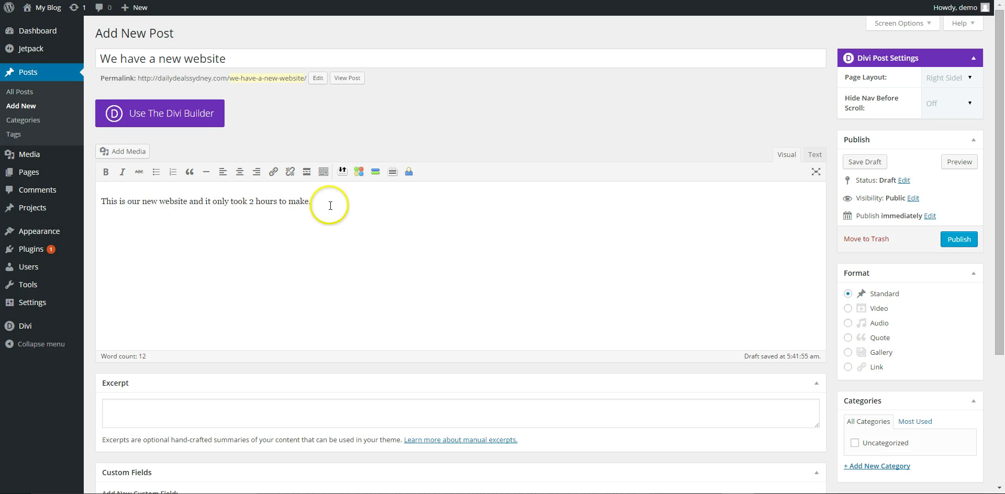
{"action": "key", "text": "ctrl+v"}
{"action": "key", "text": "ctrl+v"}
{"action": "key", "text": "ctrl+v"}
{"action": "key", "text": "ctrl+v"}
{"action": "key", "text": "ctrl+v"}
{"action": "key", "text": "ctrl+v"}
{"action": "key", "text": "ctrl+v"}
{"action": "key", "text": "ctrl+v"}
{"action": "key", "text": "ctrl+v"}
{"action": "key", "text": "ctrl+v"}
{"action": "key", "text": "ctrl+v"}
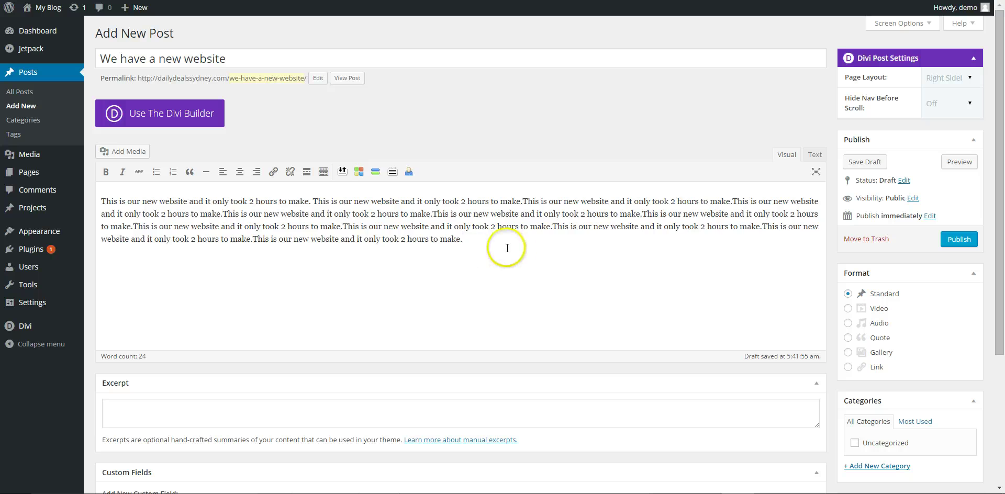
Duplicate the whole body paragraph twice below itself so that the post has three paragraphs
{"action": "left_click_drag", "start_coordinate": [505, 246], "coordinate": [90, 183]}
{"action": "key", "text": "ctrl+c"}
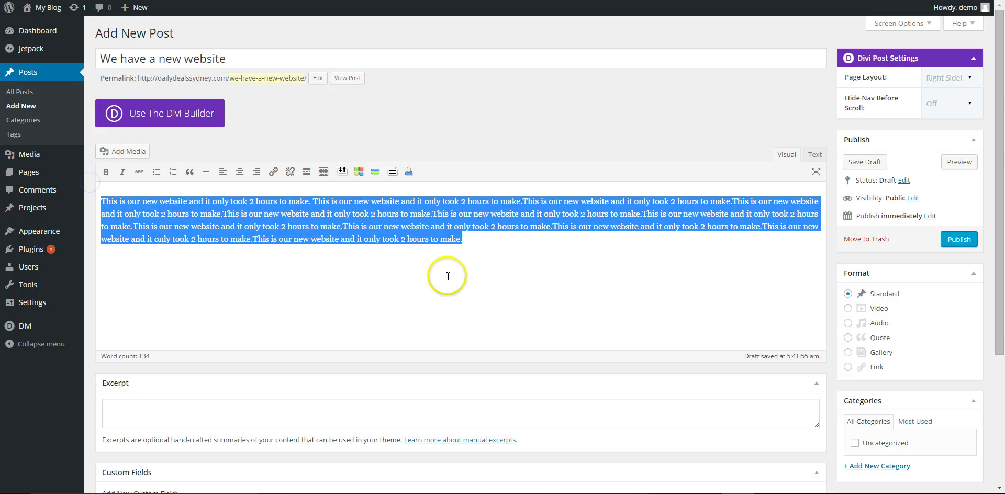
{"action": "left_click", "coordinate": [500, 246]}
{"action": "key", "text": "ctrl+v"}
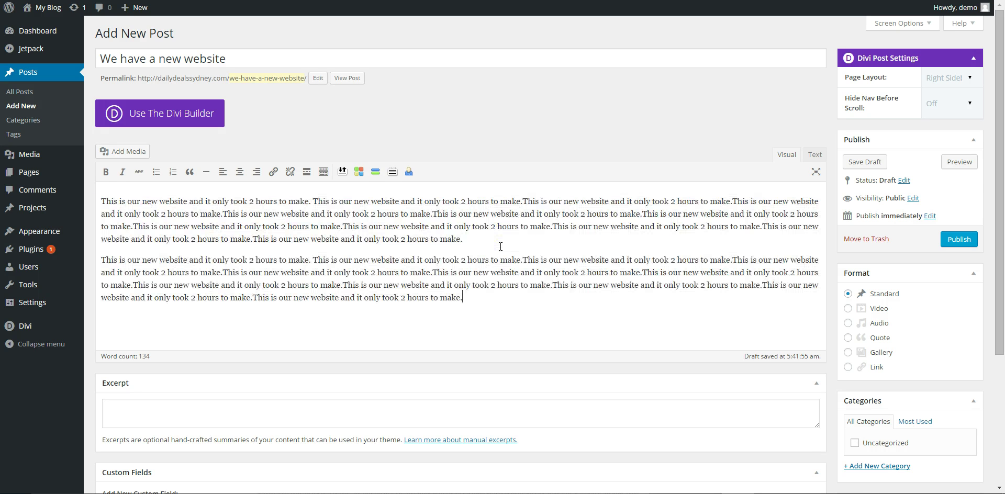
{"action": "key", "text": "Return"}
{"action": "key", "text": "ctrl+v"}
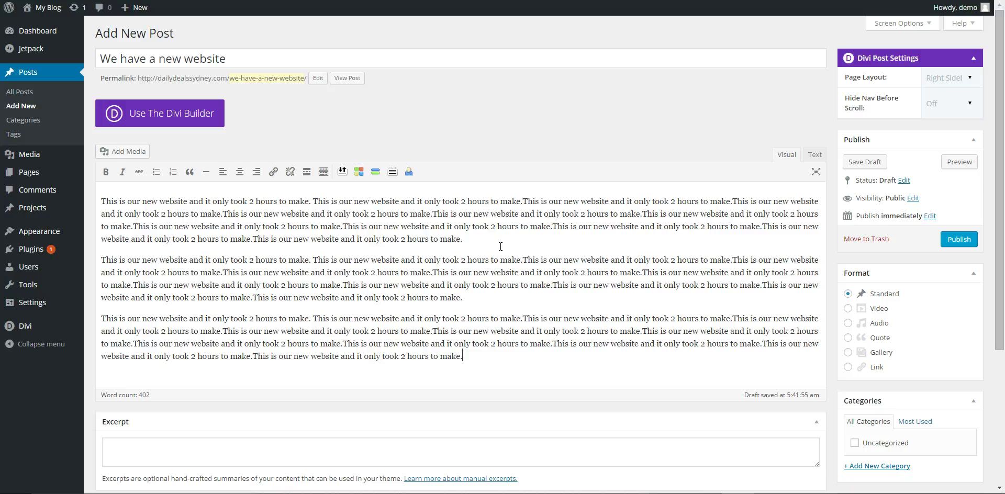
{"action": "scroll", "coordinate": [450, 235], "scroll_direction": "down", "scroll_amount": 2}
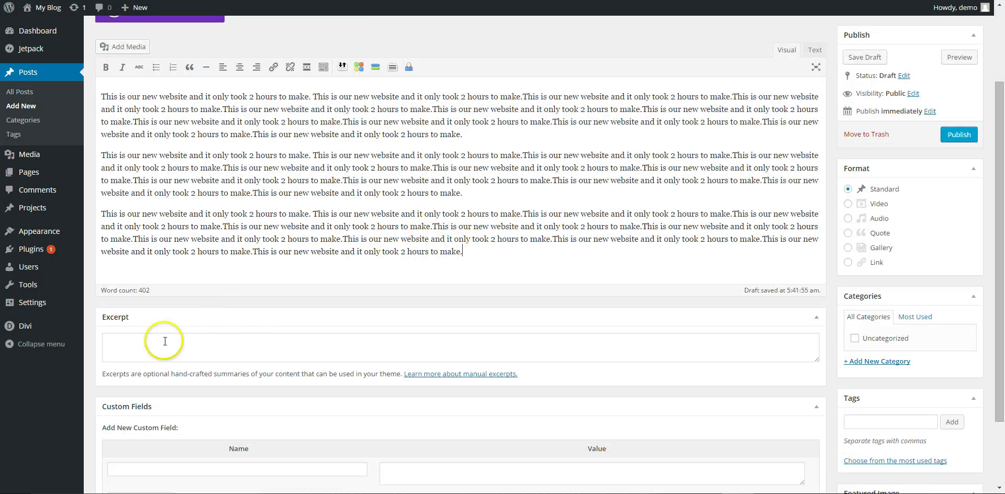
Copy the body's first four sentences into the post's Excerpt and add "this is the exceprt." at its end
{"action": "left_click", "coordinate": [149, 345]}
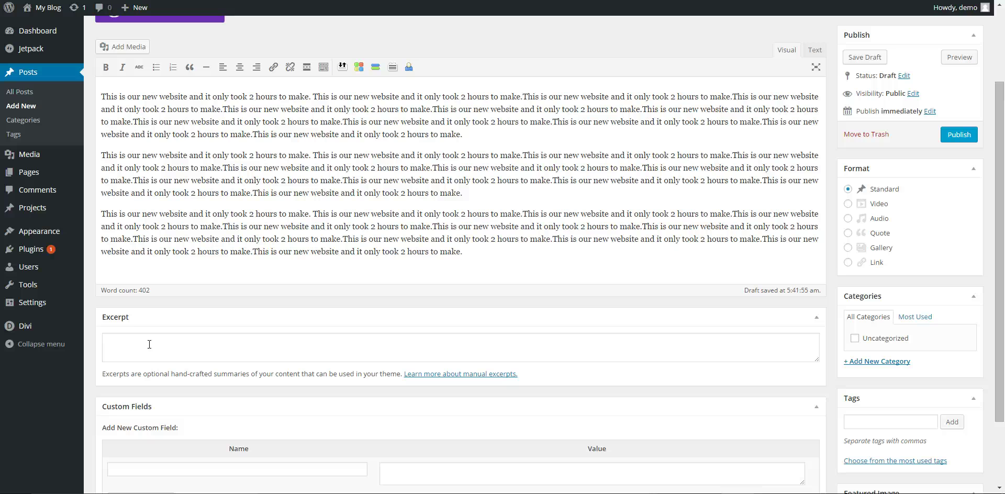
{"action": "left_click", "coordinate": [104, 96]}
{"action": "left_click_drag", "start_coordinate": [105, 96], "coordinate": [225, 104]}
{"action": "key", "text": "ctrl+c"}
{"action": "left_click", "coordinate": [171, 351]}
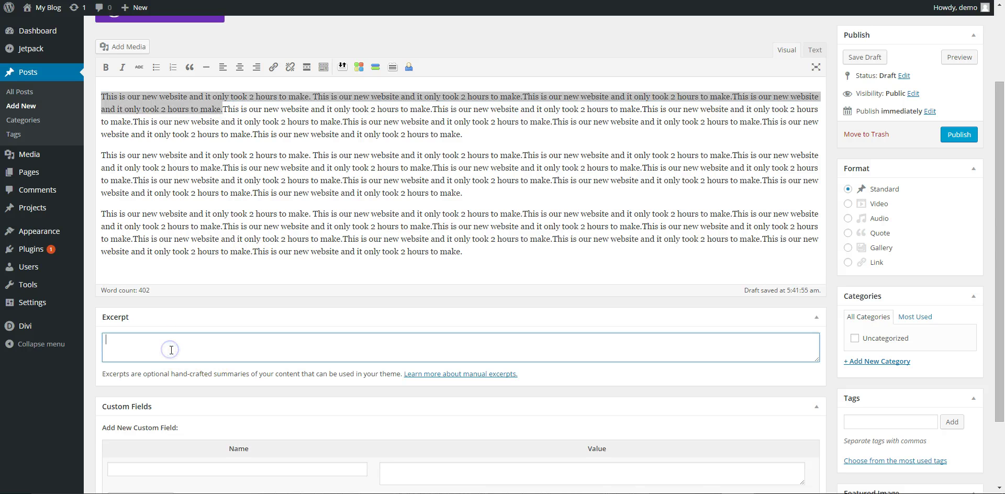
{"action": "key", "text": "ctrl+v"}
{"action": "left_click", "coordinate": [189, 351]}
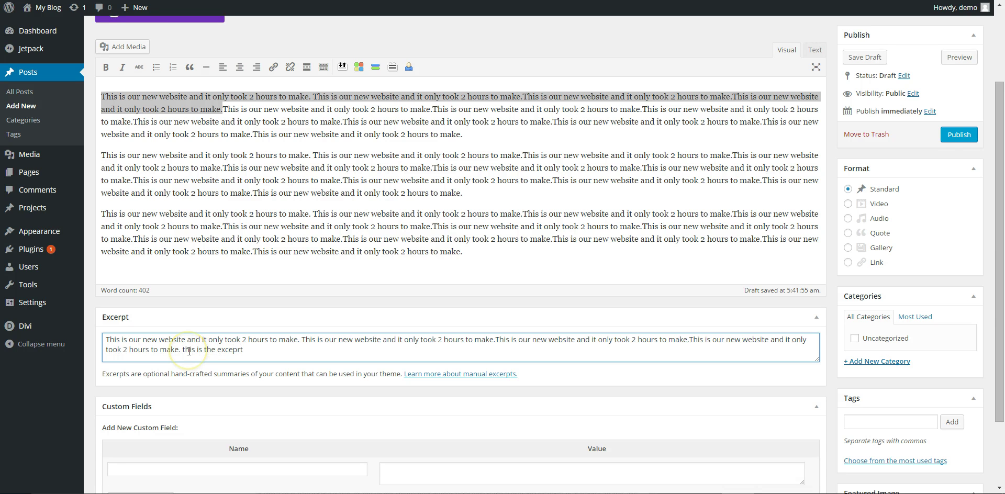
Copy the phrase "this is the exceprt." to the start of the Excerpt and capitalise its first word as "This"
{"action": "left_click", "coordinate": [189, 351]}
{"action": "key", "text": "shift+Left"}
{"action": "key", "text": "shift+Left"}
{"action": "key", "text": "shift+Left"}
{"action": "key", "text": "shift+Left"}
{"action": "key", "text": "shift+Left"}
{"action": "key", "text": "shift+Left"}
{"action": "key", "text": "shift+Left"}
{"action": "key", "text": "shift+Left"}
{"action": "key", "text": "shift+Left"}
{"action": "key", "text": "shift+Left"}
{"action": "key", "text": "shift+Left"}
{"action": "key", "text": "shift+Left"}
{"action": "key", "text": "shift+Left"}
{"action": "key", "text": "shift+Left"}
{"action": "key", "text": "shift+Left"}
{"action": "key", "text": "shift+Left"}
{"action": "key", "text": "shift+Left"}
{"action": "key", "text": "shift+Left"}
{"action": "key", "text": "shift+Left"}
{"action": "key", "text": "shift+Left"}
{"action": "key", "text": "ctrl+c"}
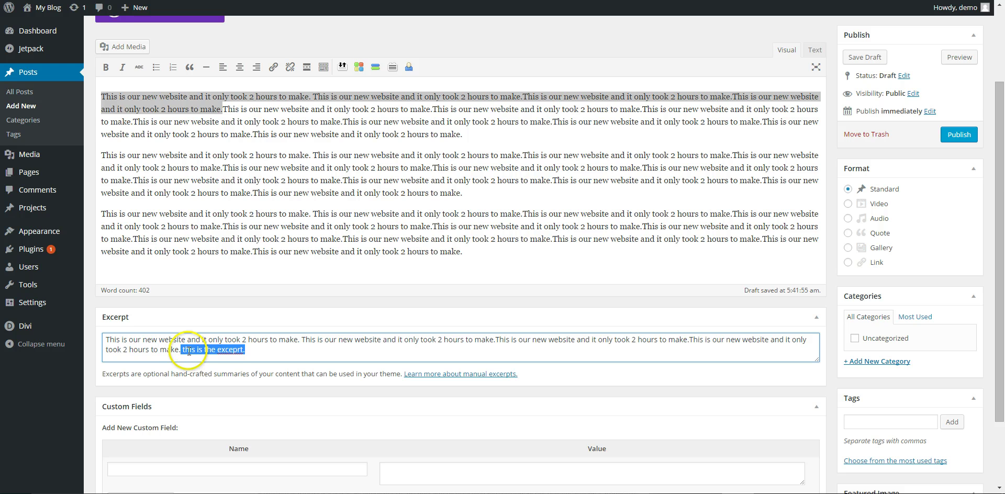
{"action": "key", "text": "Up"}
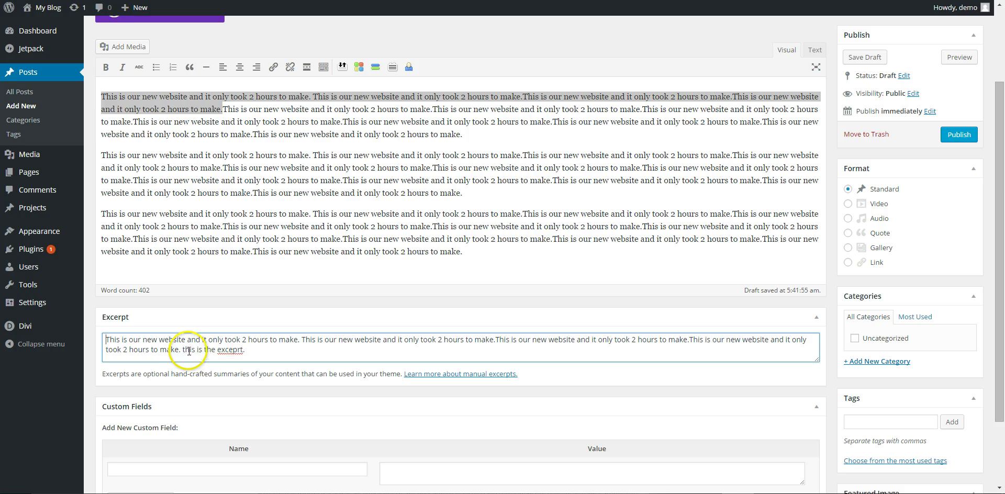
{"action": "key", "text": "ctrl+v"}
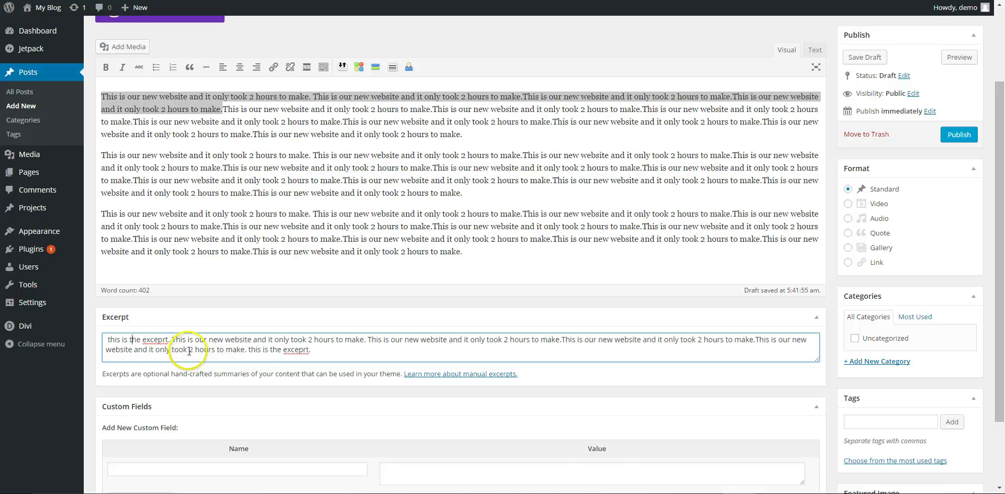
{"action": "type", "text": "T"}
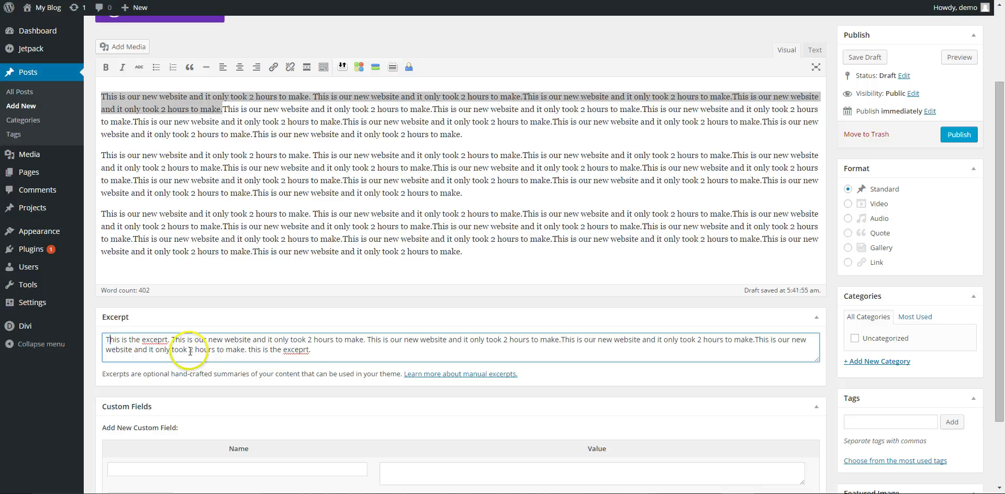
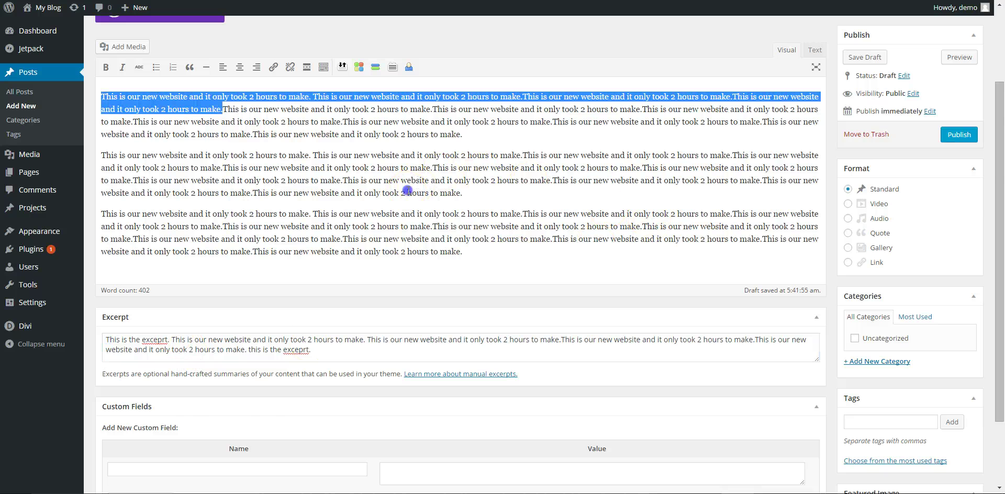
Add an empty line after the first body paragraph and choose the sam.jpg photo from the Media Library for it
{"action": "scroll", "coordinate": [345, 198], "scroll_direction": "up", "scroll_amount": 1}
{"action": "left_click", "coordinate": [324, 196]}
{"action": "left_click", "coordinate": [466, 187]}
{"action": "key", "text": "Return"}
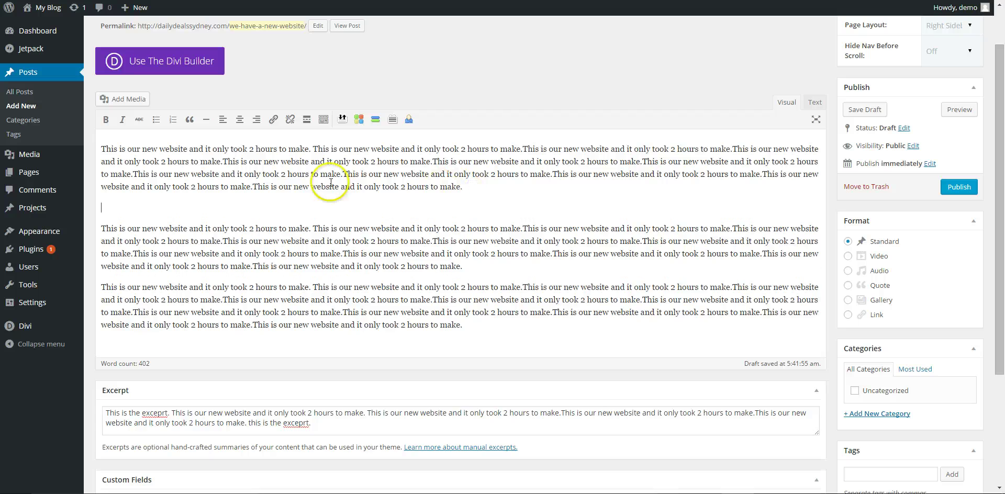
{"action": "left_click", "coordinate": [126, 101]}
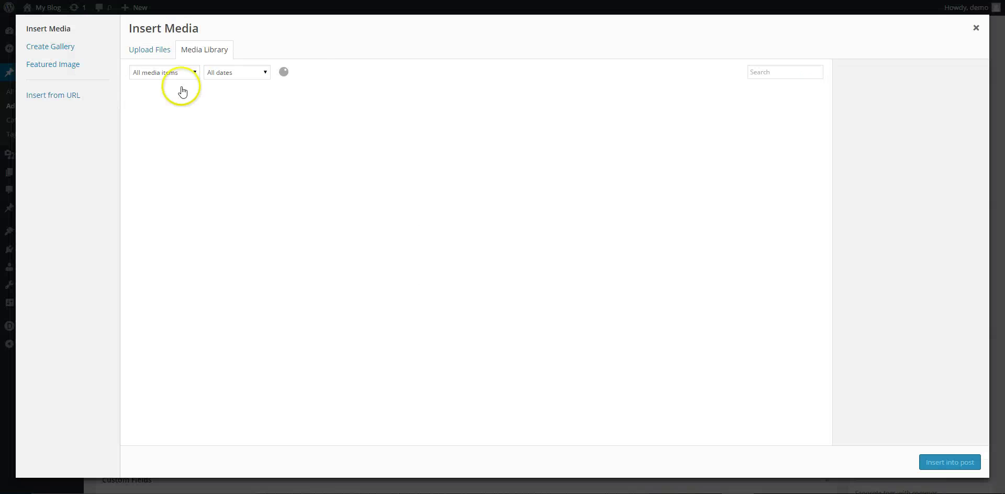
{"action": "left_click", "coordinate": [176, 135]}
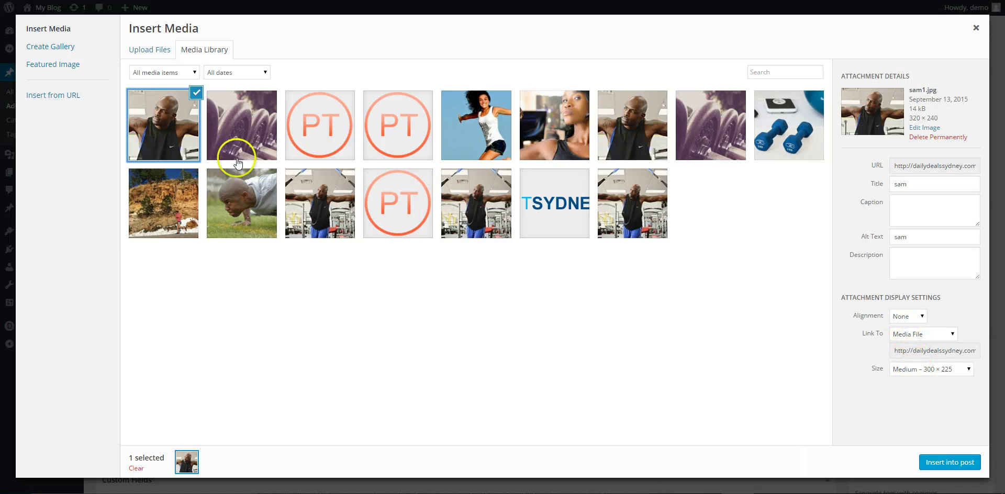
{"action": "left_click", "coordinate": [149, 49]}
{"action": "left_click", "coordinate": [205, 54]}
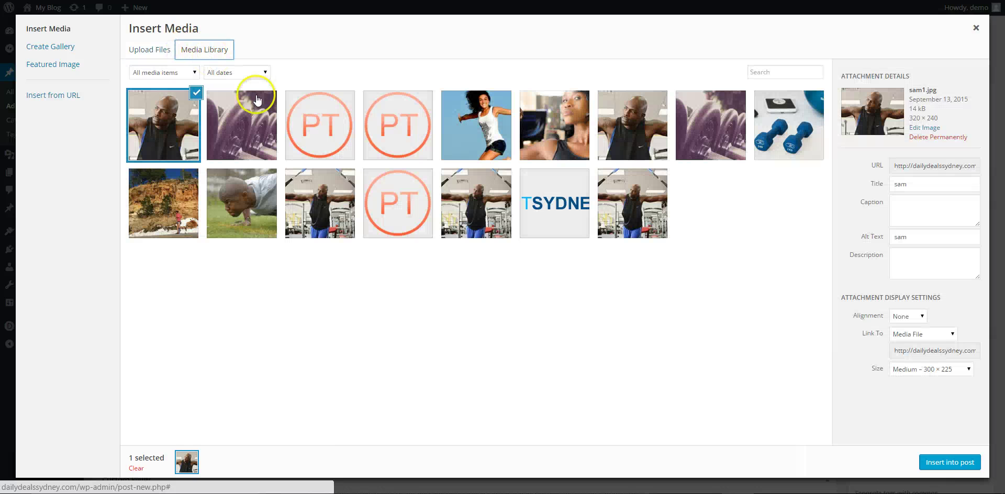
{"action": "left_click", "coordinate": [622, 124]}
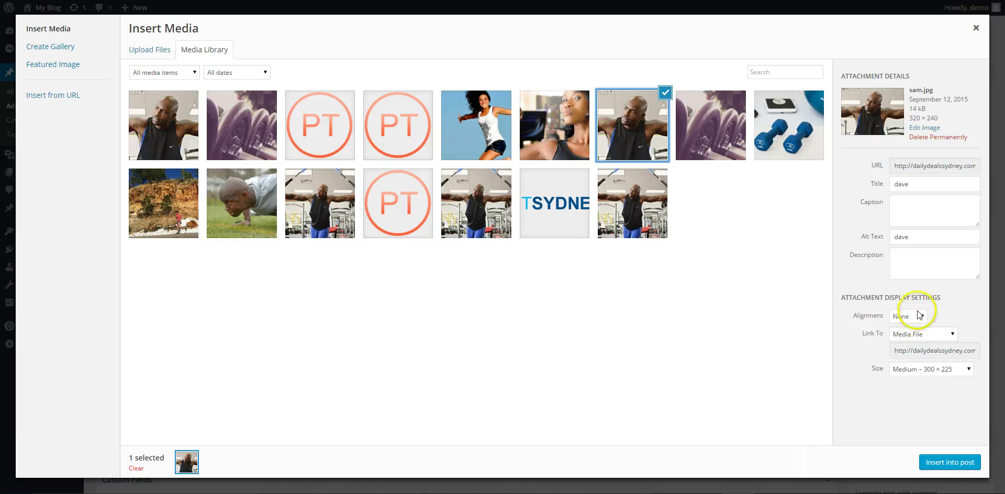
Insert the chosen photo into the post with its link set to None and its size to Medium – 300 × 225
{"action": "left_click", "coordinate": [949, 333]}
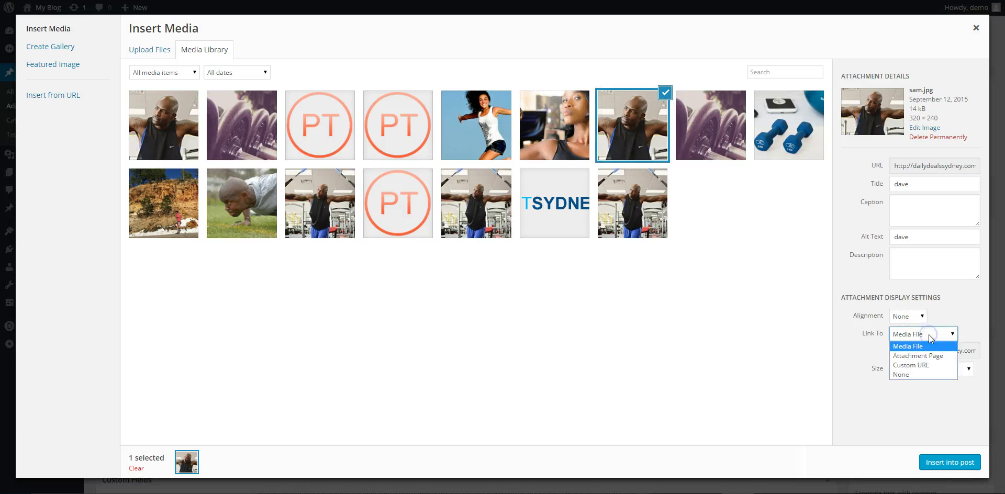
{"action": "left_click", "coordinate": [933, 375]}
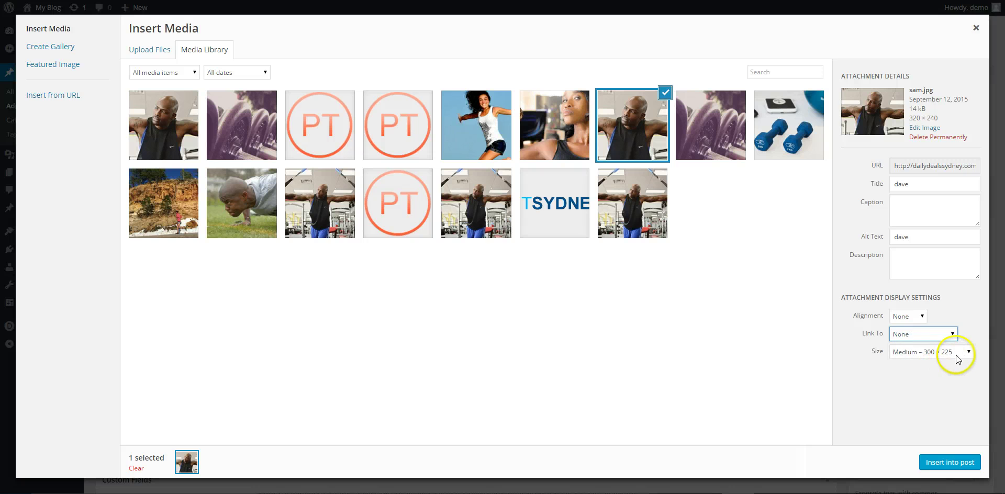
{"action": "left_click", "coordinate": [960, 353]}
{"action": "left_click", "coordinate": [958, 373]}
{"action": "left_click", "coordinate": [950, 462]}
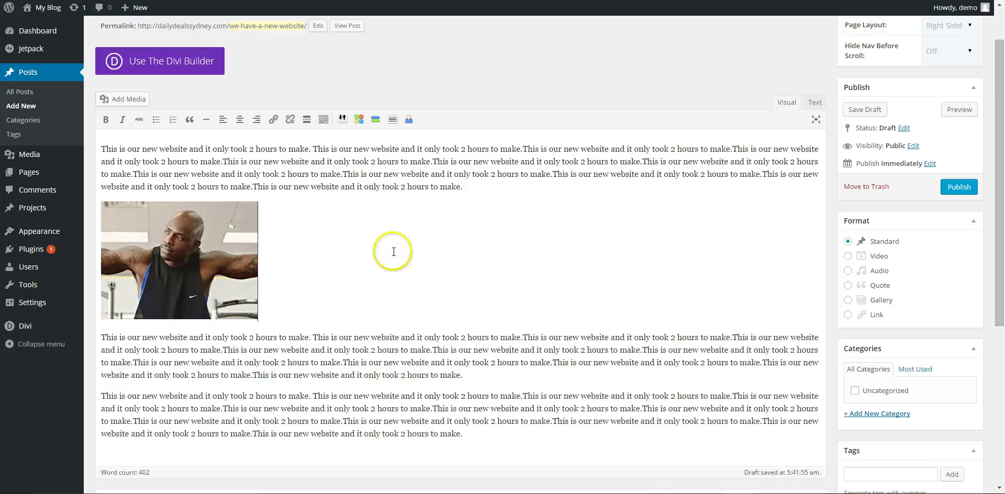
Add the tags "health eating" and "training" to the post
{"action": "scroll", "coordinate": [531, 228], "scroll_direction": "down", "scroll_amount": 2}
{"action": "scroll", "coordinate": [531, 231], "scroll_direction": "down", "scroll_amount": 4}
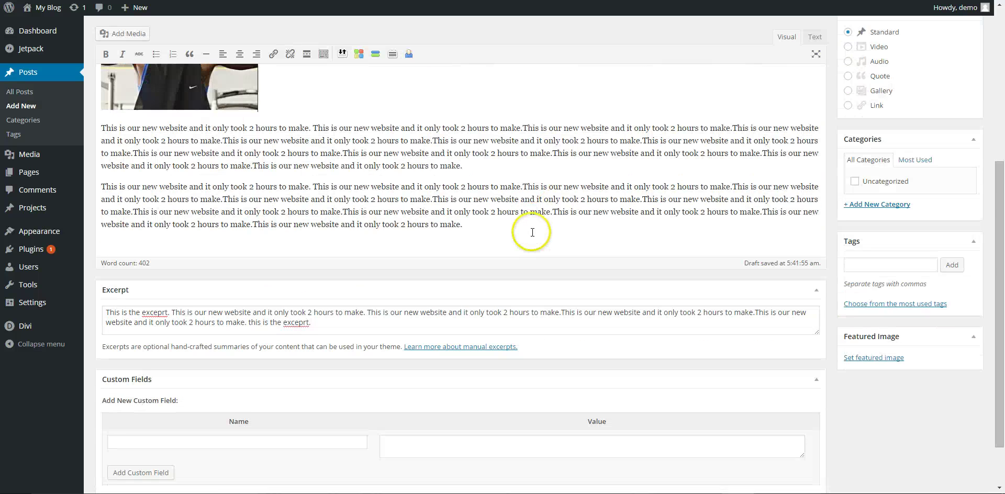
{"action": "scroll", "coordinate": [564, 247], "scroll_direction": "up", "scroll_amount": 5}
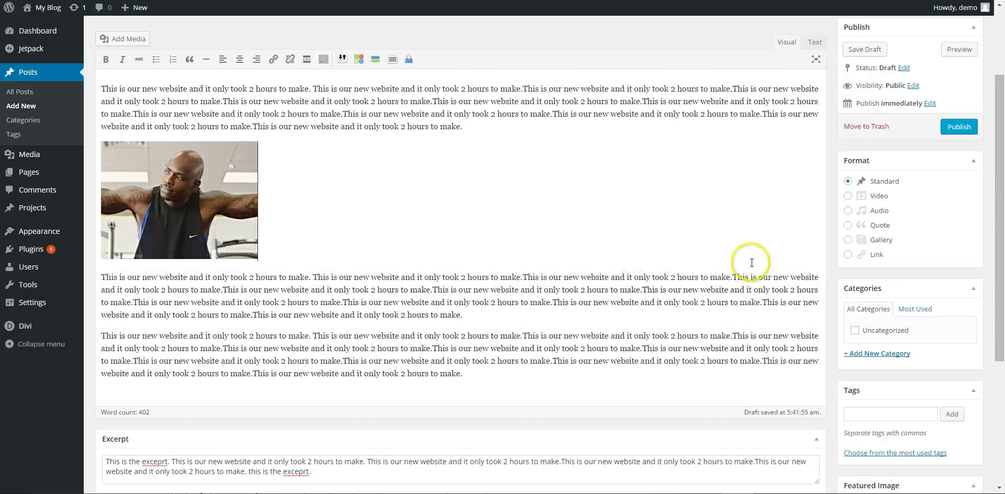
{"action": "scroll", "coordinate": [928, 323], "scroll_direction": "down", "scroll_amount": 2}
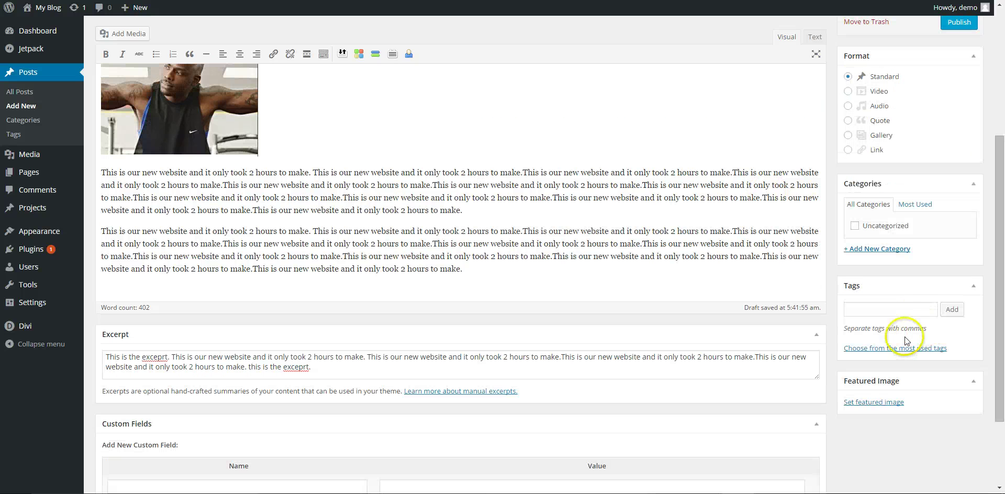
{"action": "left_click", "coordinate": [886, 311]}
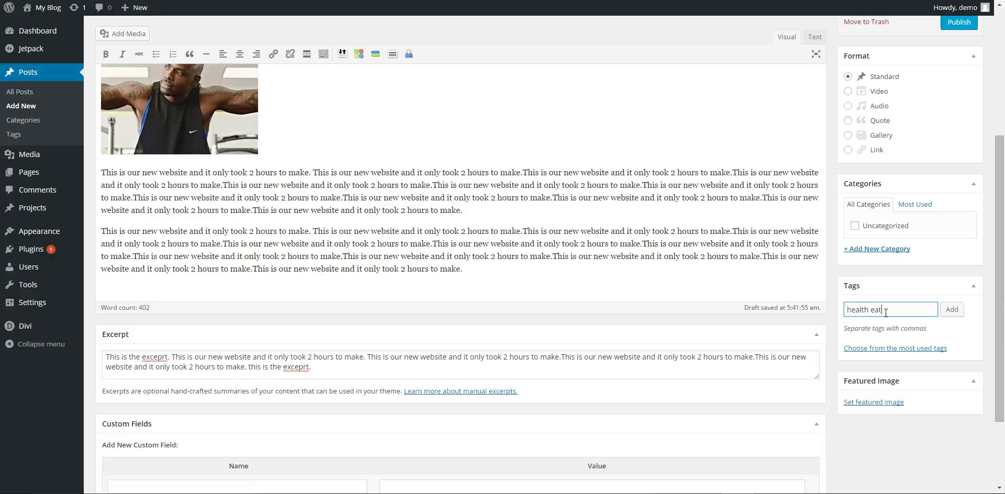
{"action": "key", "text": "Return"}
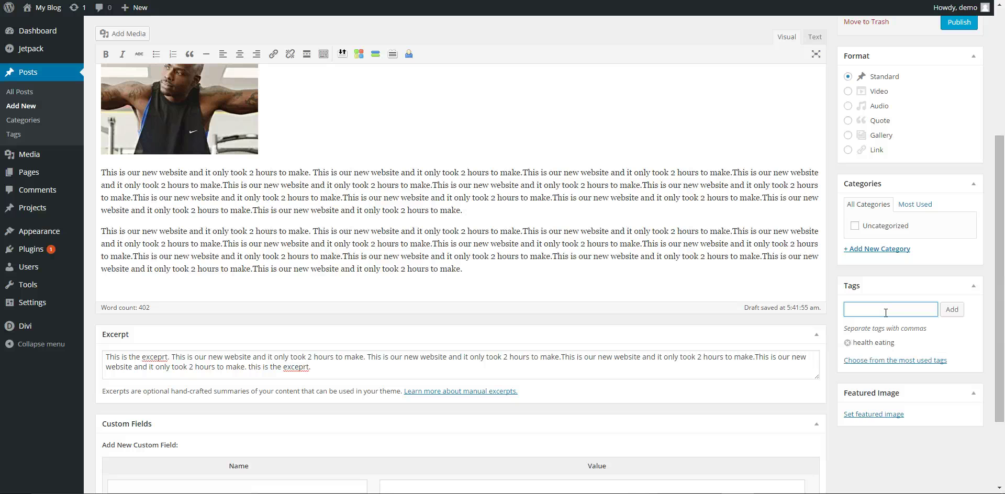
{"action": "key", "text": "Return"}
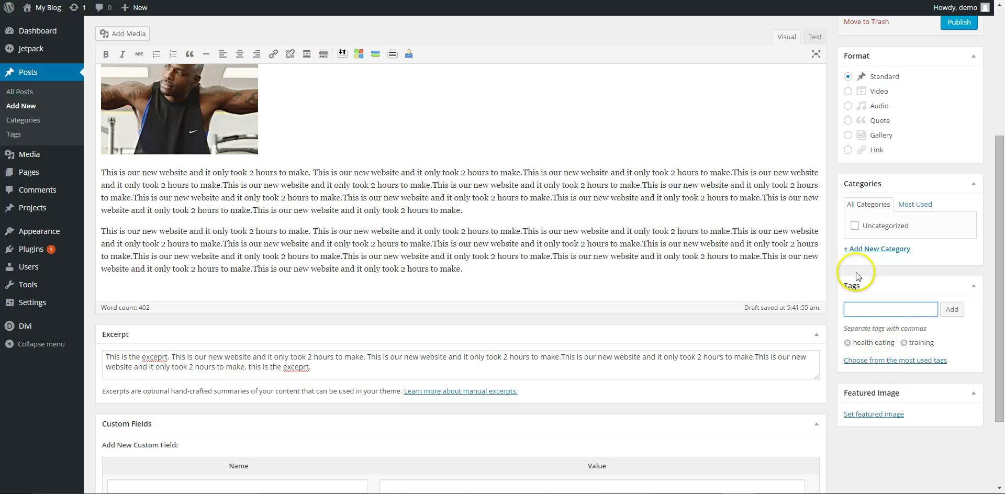
Create the category "TRaining tips" for the post and leave Uncategorized unticked
{"action": "left_click", "coordinate": [856, 227]}
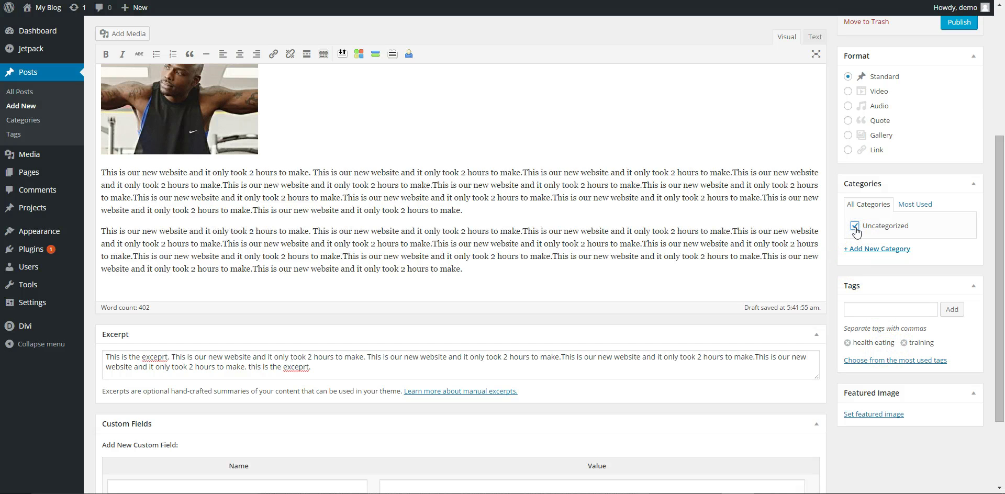
{"action": "left_click", "coordinate": [866, 249]}
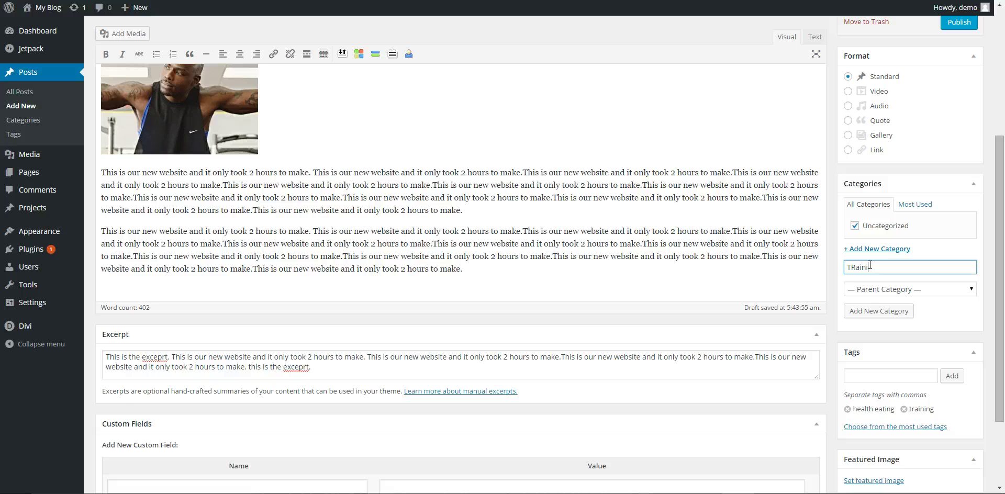
{"action": "key", "text": "Return"}
{"action": "left_click", "coordinate": [855, 239]}
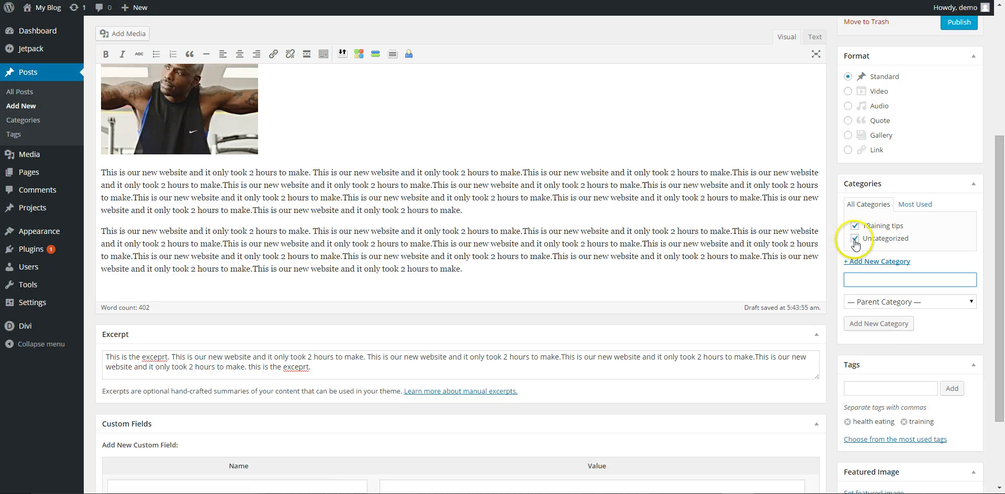
{"action": "left_click", "coordinate": [858, 278]}
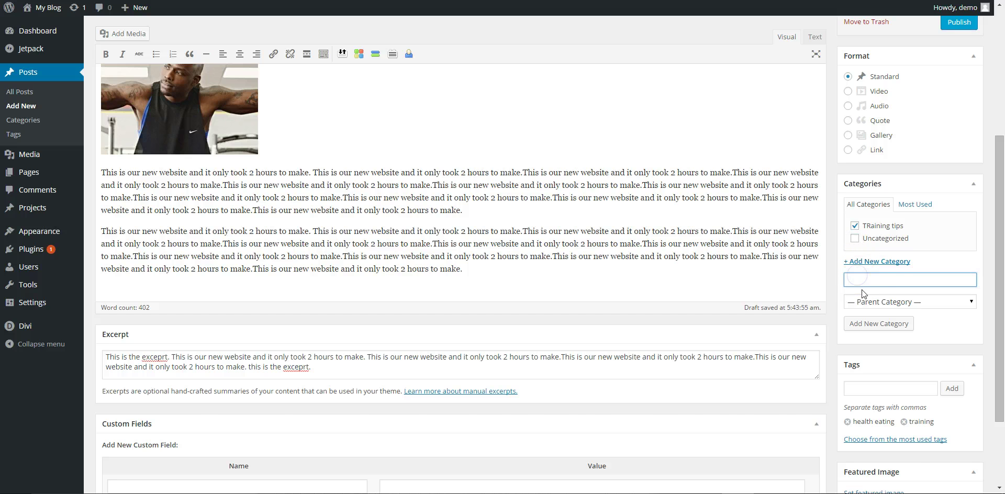
Check the publish date settings, keep the post set to publish immediately, and publish it
{"action": "scroll", "coordinate": [895, 225], "scroll_direction": "up", "scroll_amount": 4}
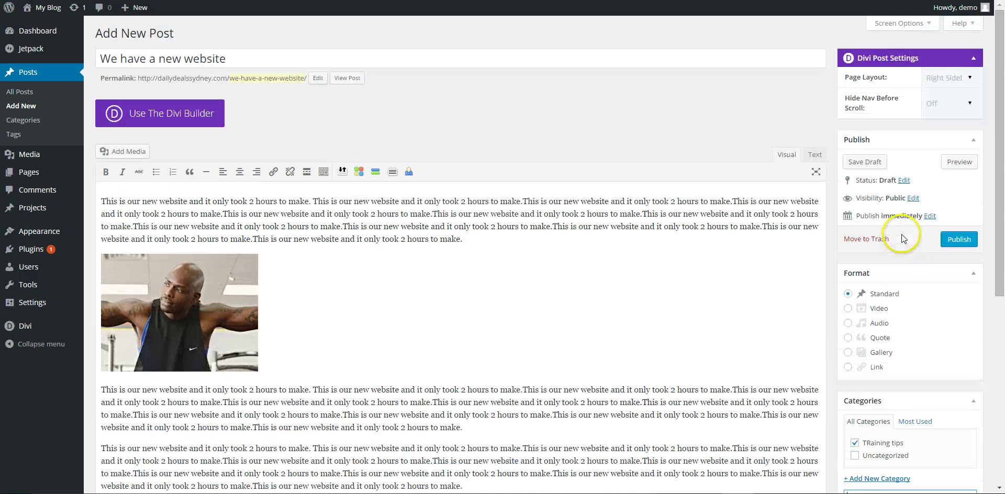
{"action": "left_click", "coordinate": [929, 217]}
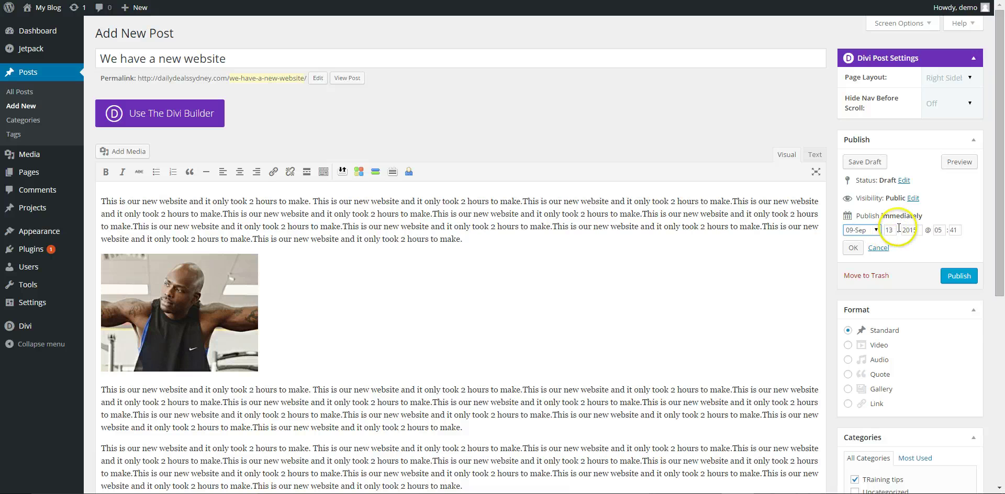
{"action": "double_click", "coordinate": [890, 229]}
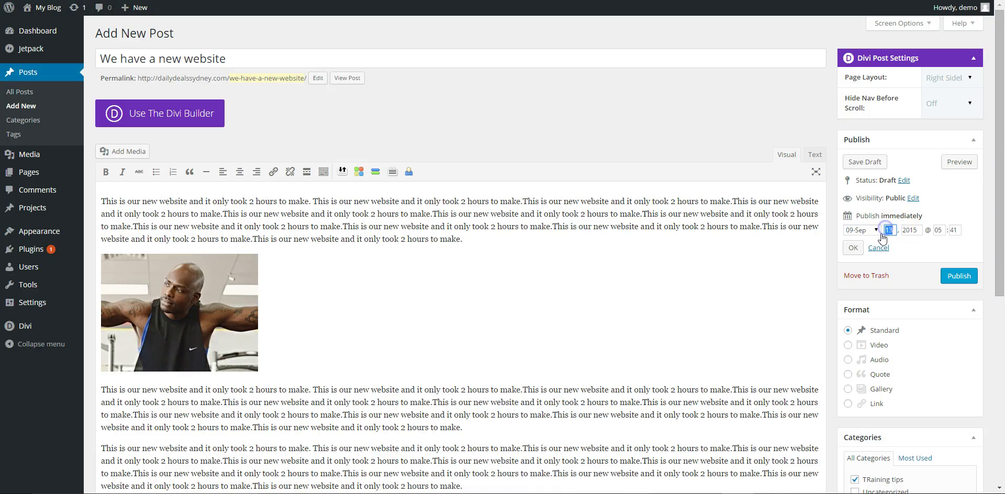
{"action": "left_click", "coordinate": [853, 247]}
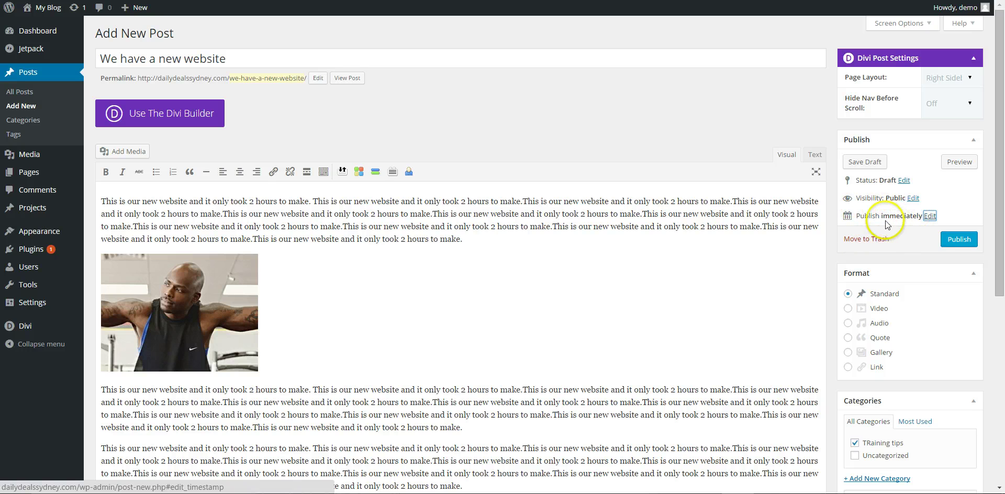
{"action": "left_click", "coordinate": [961, 240]}
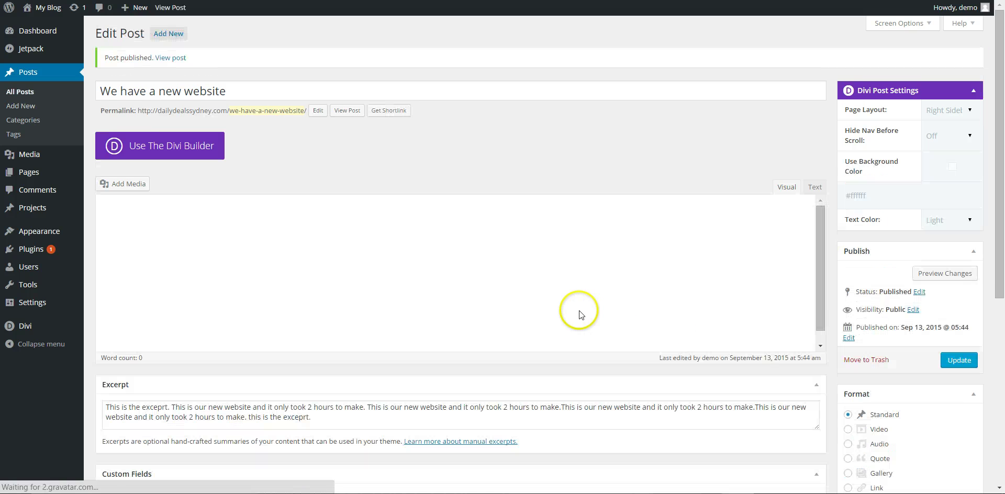
Open the live site's Blog page to check the new post's listing and the header text, and return to the Blog page's editor
{"action": "left_click", "coordinate": [52, 13]}
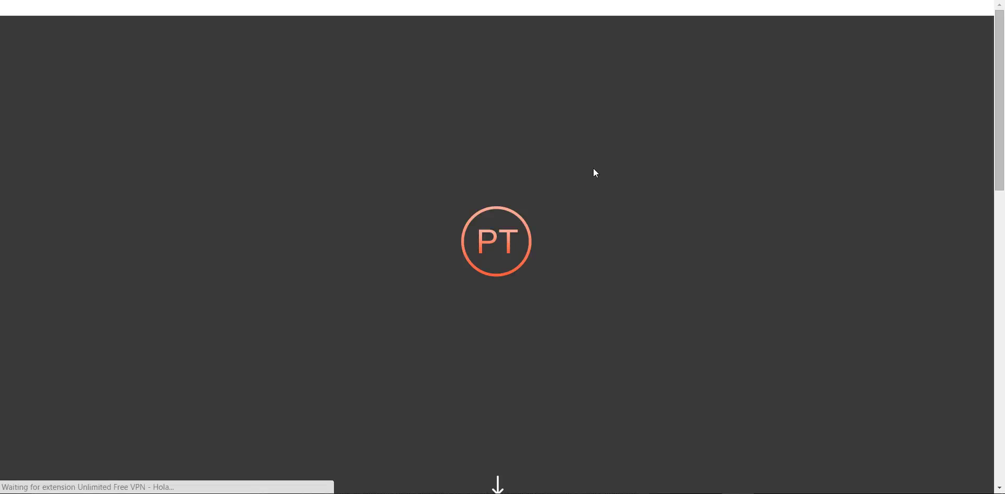
{"action": "scroll", "coordinate": [722, 152], "scroll_direction": "down", "scroll_amount": 15}
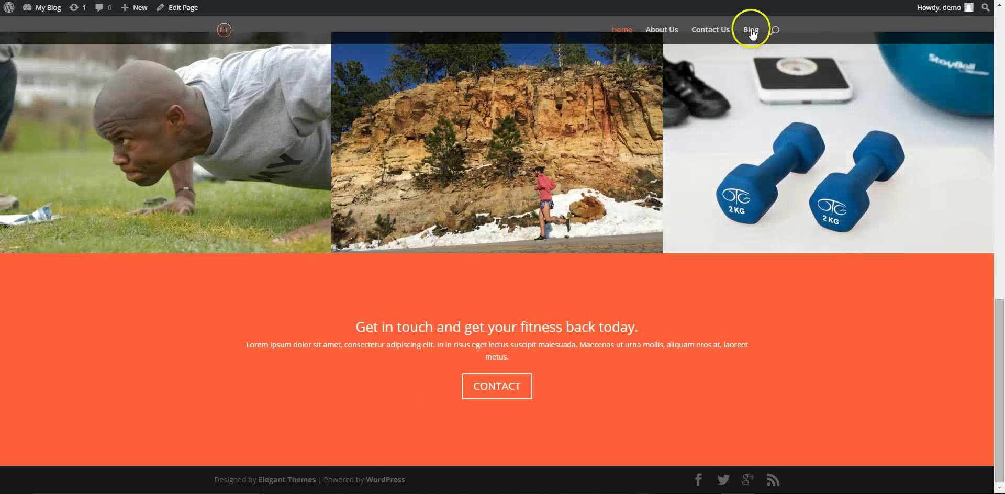
{"action": "left_click", "coordinate": [751, 30]}
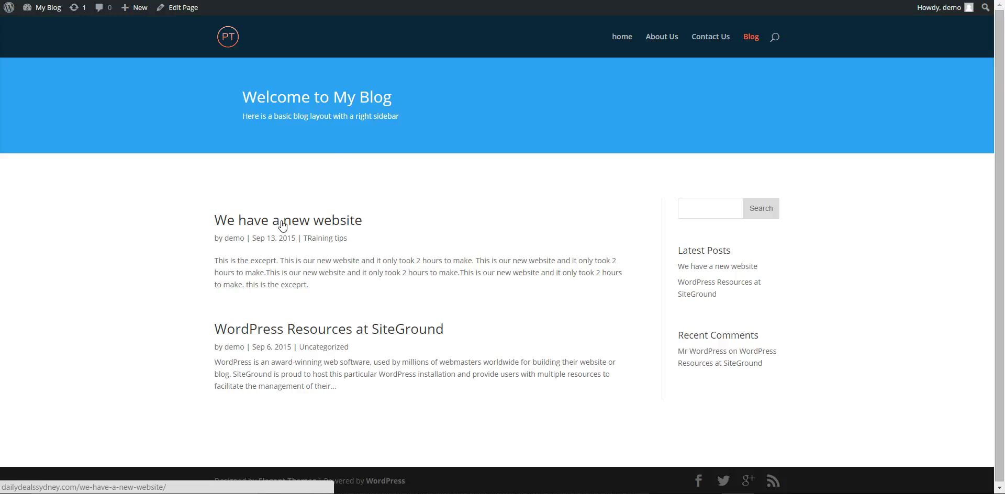
{"action": "left_click_drag", "start_coordinate": [245, 98], "coordinate": [409, 124]}
{"action": "left_click", "coordinate": [408, 124]}
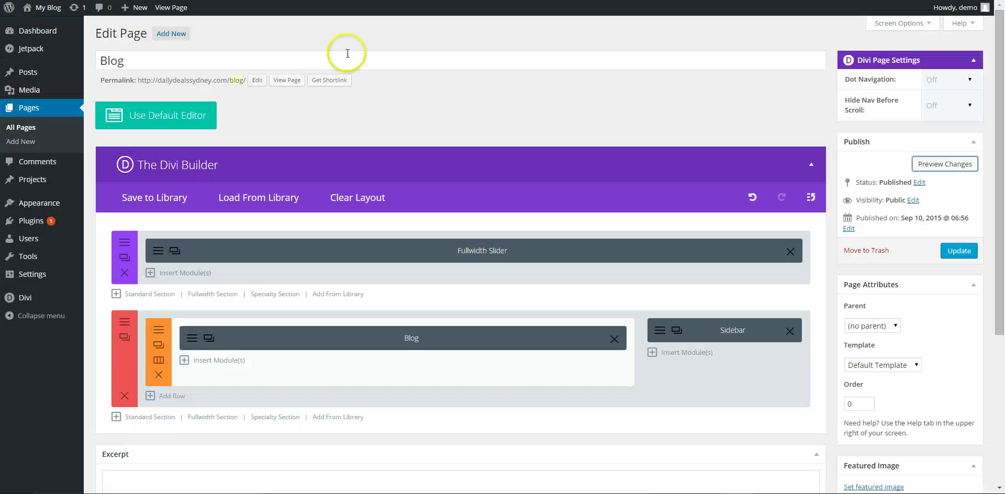
Update the Blog page and check the slider header's title and subtitle on the live page
{"action": "left_click", "coordinate": [963, 250]}
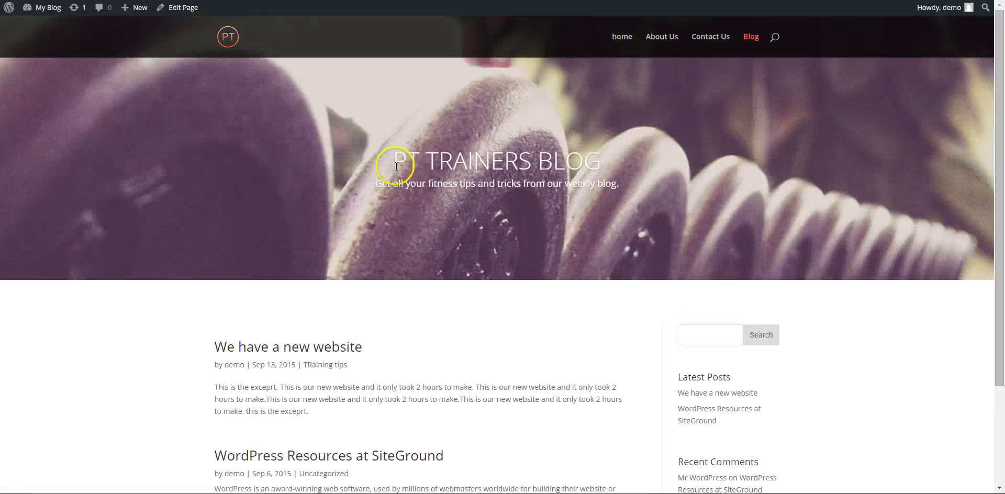
{"action": "left_click_drag", "start_coordinate": [393, 163], "coordinate": [660, 187]}
{"action": "left_click", "coordinate": [499, 183]}
{"action": "scroll", "coordinate": [358, 158], "scroll_direction": "down", "scroll_amount": 3}
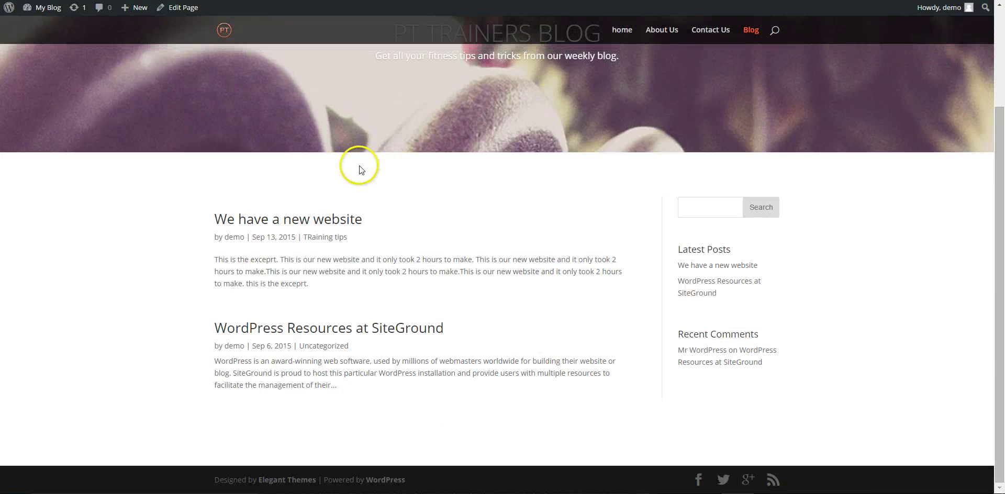
Check the live Blog page's sidebar search field and the new post's excerpt, author, date and category line
{"action": "left_click", "coordinate": [705, 208]}
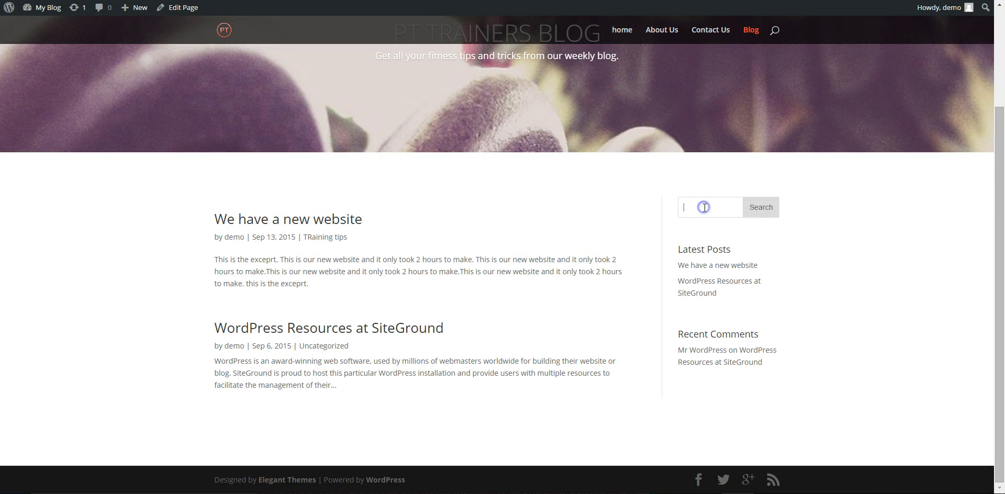
{"action": "mouse_move", "coordinate": [48, 9]}
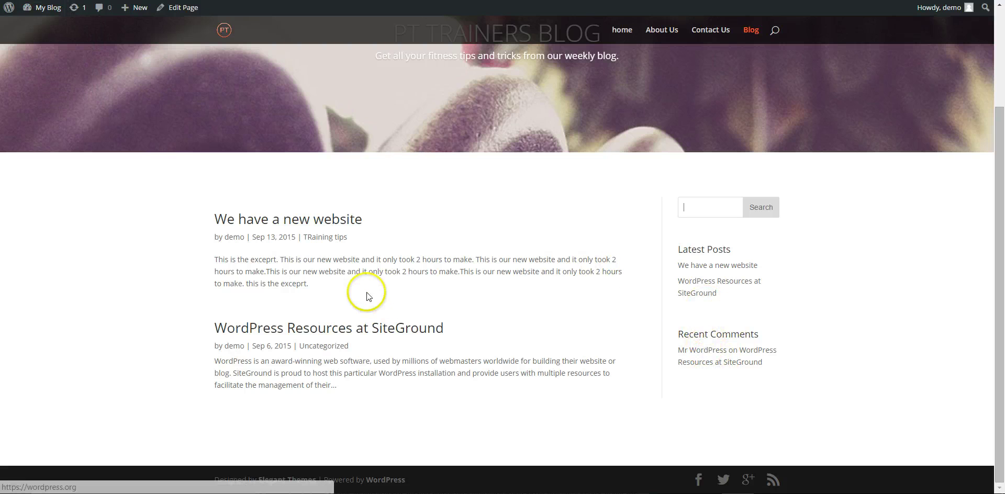
{"action": "left_click_drag", "start_coordinate": [215, 259], "coordinate": [309, 283]}
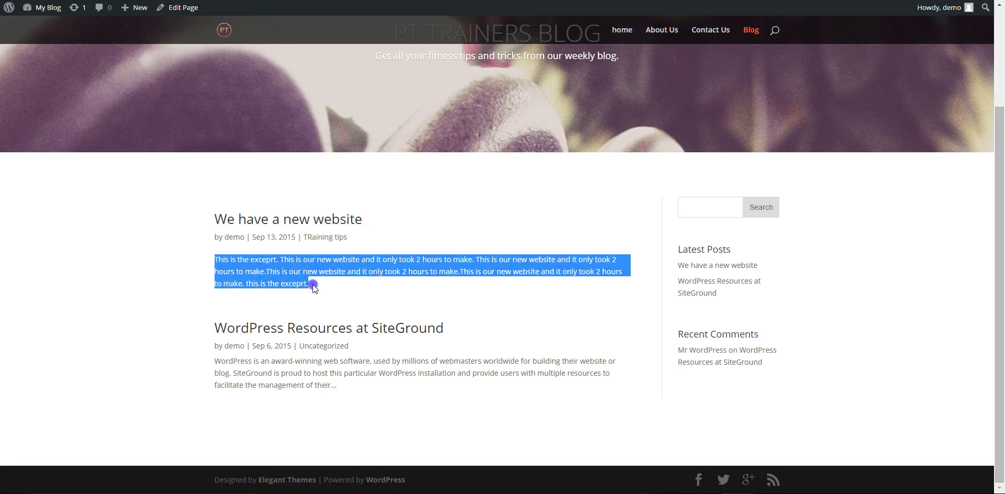
{"action": "left_click", "coordinate": [302, 264]}
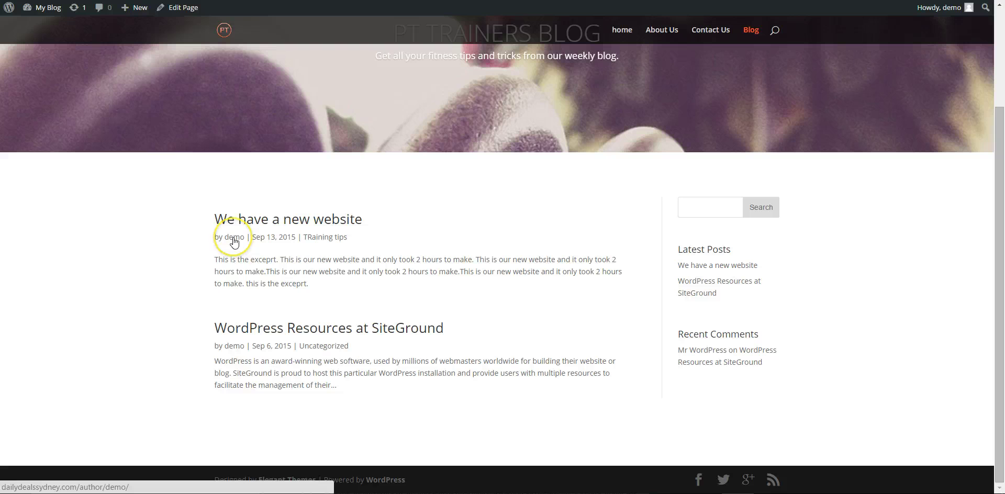
{"action": "left_click_drag", "start_coordinate": [234, 241], "coordinate": [329, 238]}
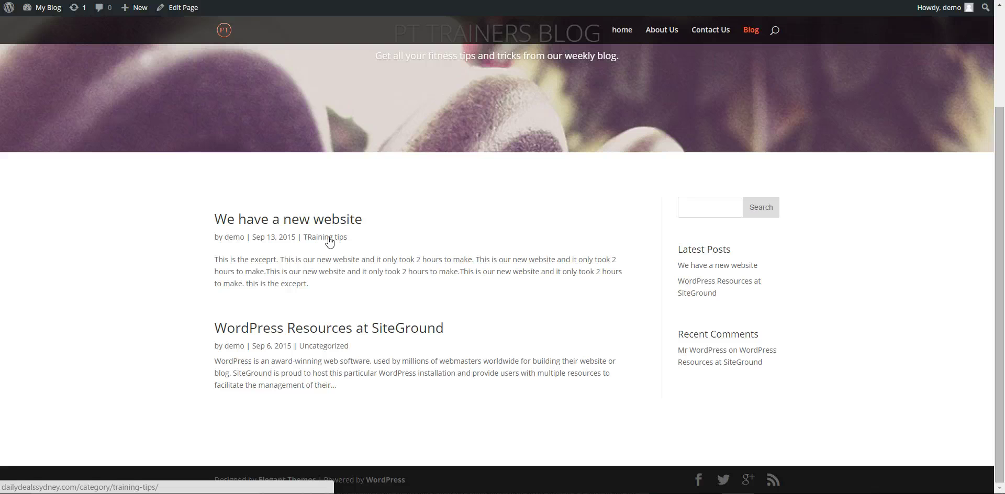
Open the post "We have a new website" and review its text, image and comment form
{"action": "left_click", "coordinate": [324, 224]}
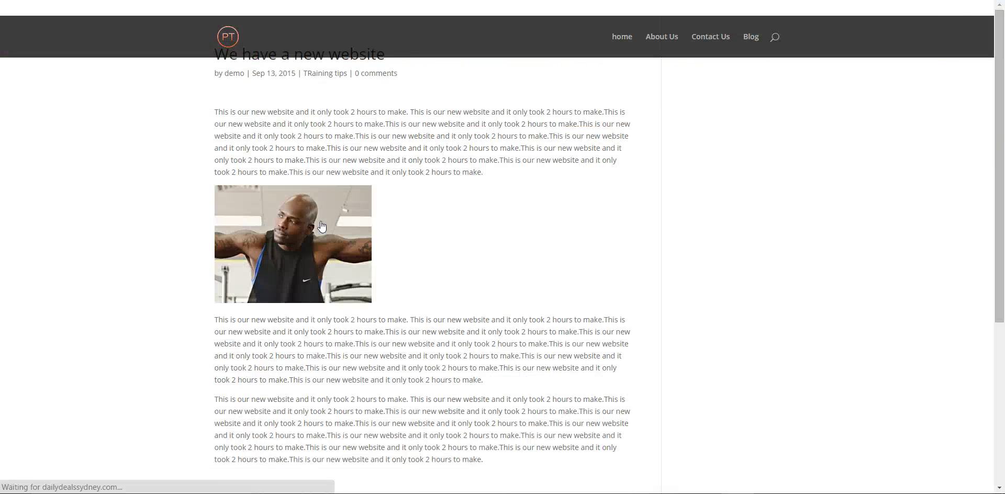
{"action": "left_click", "coordinate": [487, 253]}
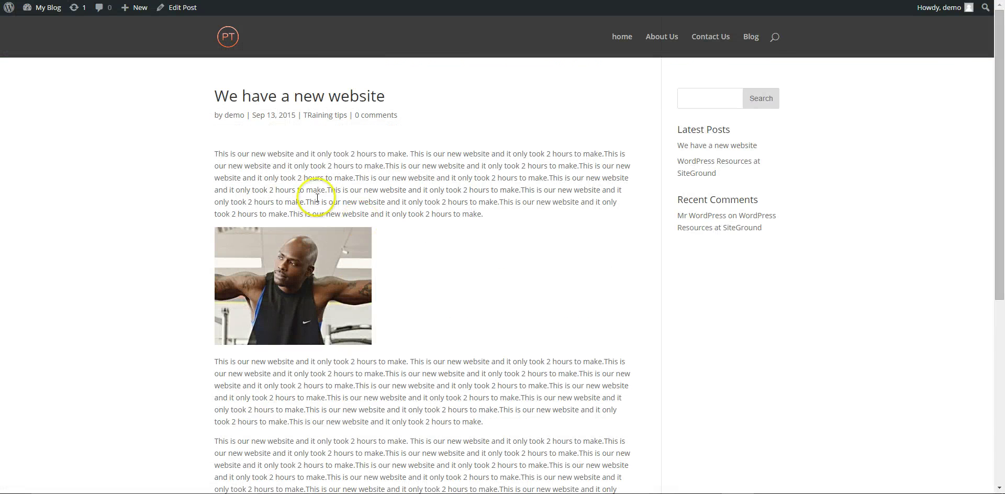
{"action": "scroll", "coordinate": [523, 210], "scroll_direction": "down", "scroll_amount": 4}
{"action": "scroll", "coordinate": [539, 228], "scroll_direction": "down", "scroll_amount": 2}
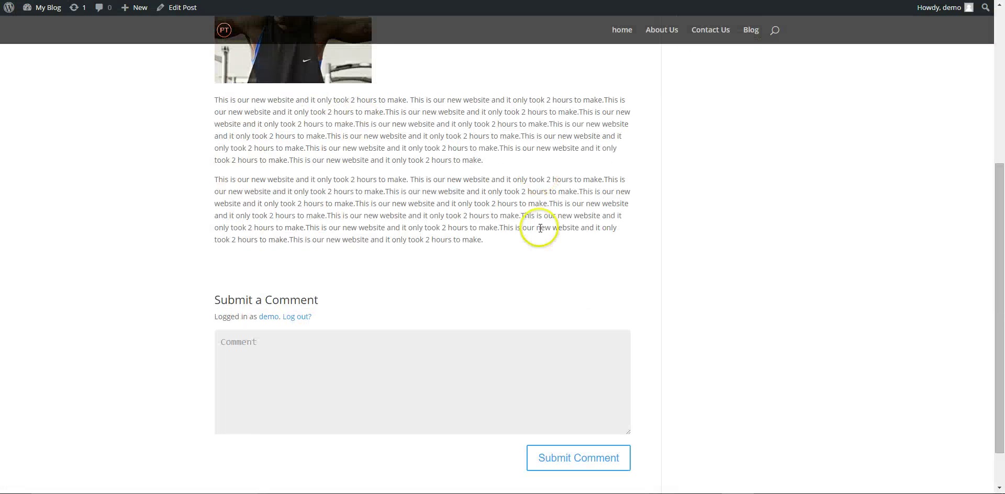
{"action": "left_click", "coordinate": [348, 308]}
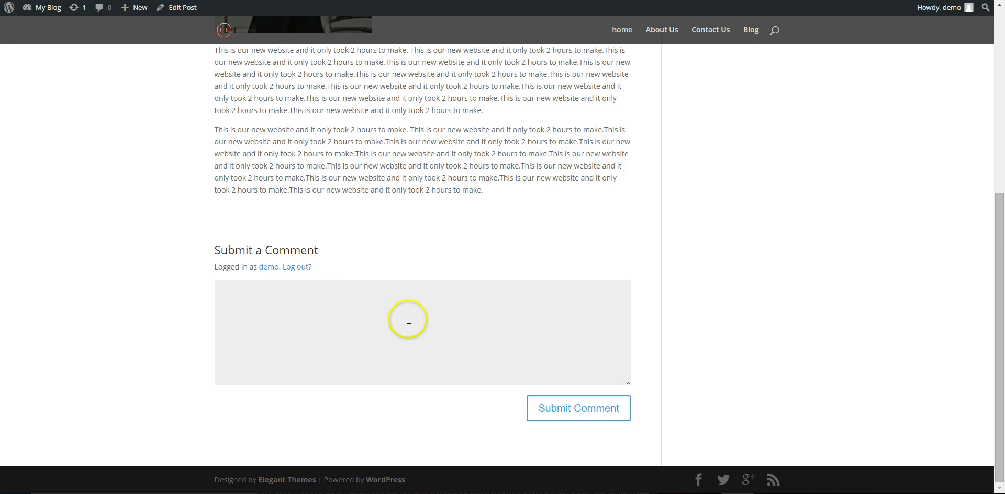
{"action": "scroll", "coordinate": [445, 321], "scroll_direction": "up", "scroll_amount": 7}
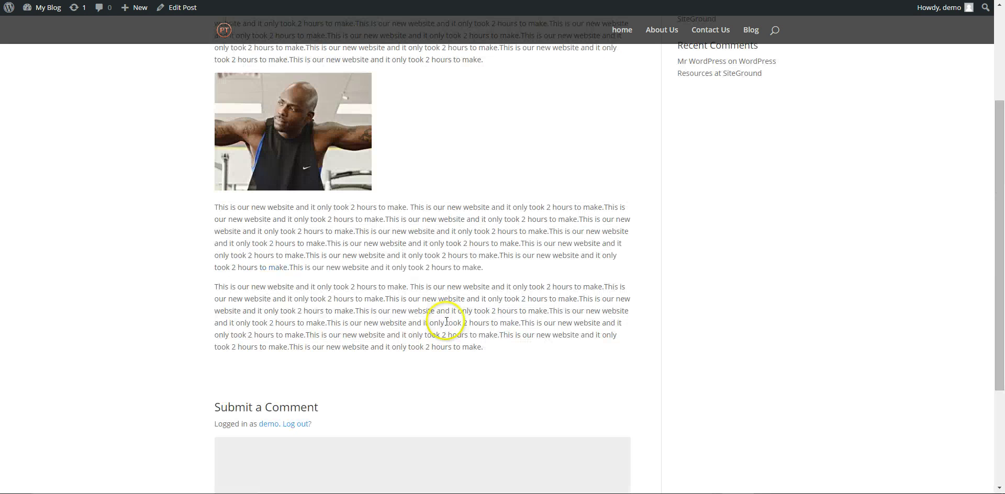
Open the site's home page and review all its sections from the header image down to the footer
{"action": "left_click", "coordinate": [623, 38]}
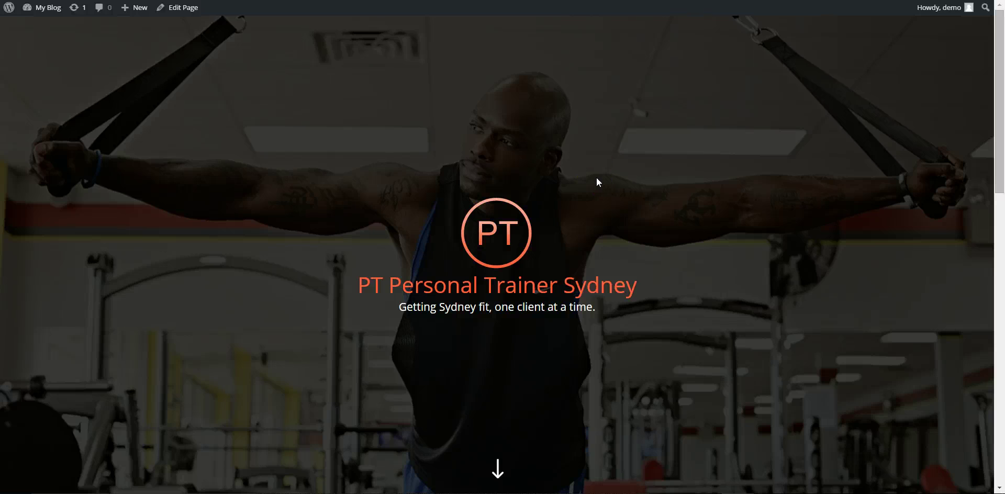
{"action": "scroll", "coordinate": [589, 202], "scroll_direction": "down", "scroll_amount": 10}
{"action": "scroll", "coordinate": [652, 208], "scroll_direction": "down", "scroll_amount": 6}
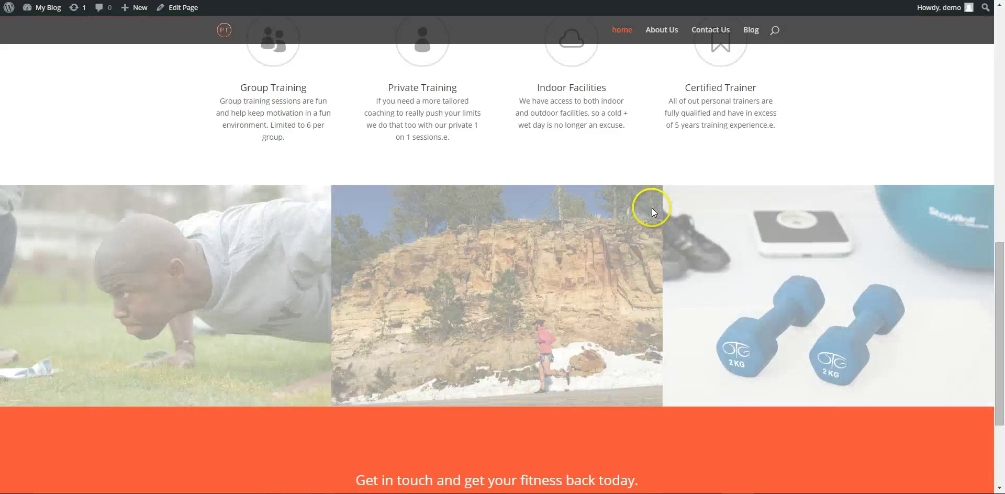
{"action": "scroll", "coordinate": [654, 206], "scroll_direction": "up", "scroll_amount": 20}
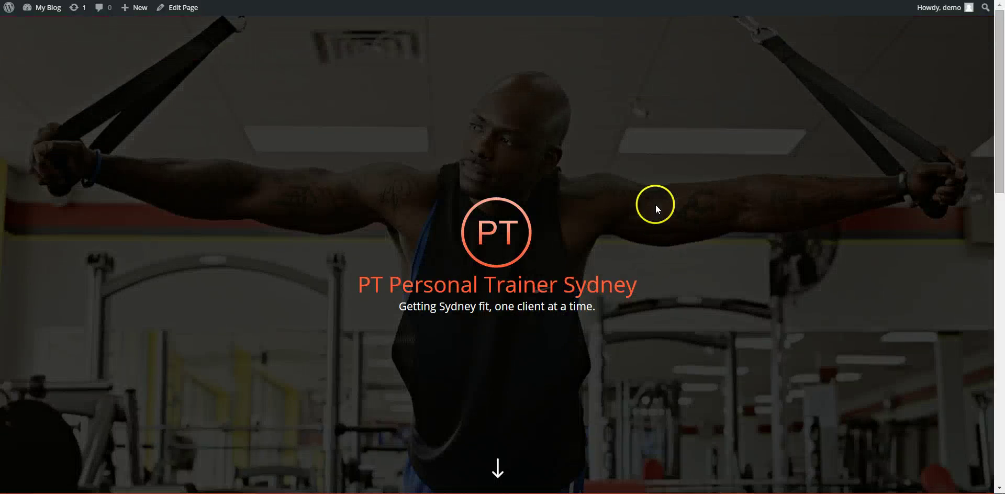
{"action": "scroll", "coordinate": [655, 205], "scroll_direction": "down", "scroll_amount": 15}
{"action": "scroll", "coordinate": [658, 210], "scroll_direction": "up", "scroll_amount": 6}
{"action": "scroll", "coordinate": [662, 209], "scroll_direction": "up", "scroll_amount": 8}
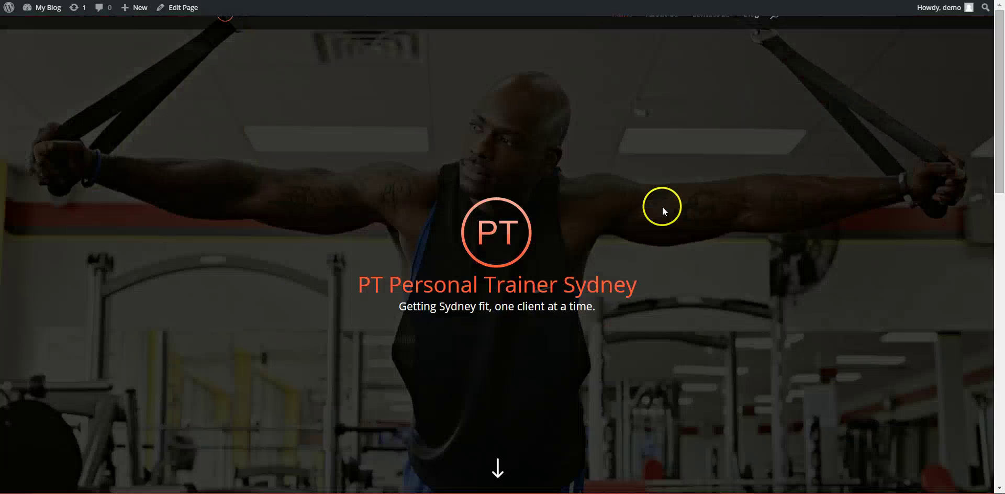
{"action": "scroll", "coordinate": [668, 212], "scroll_direction": "down", "scroll_amount": 15}
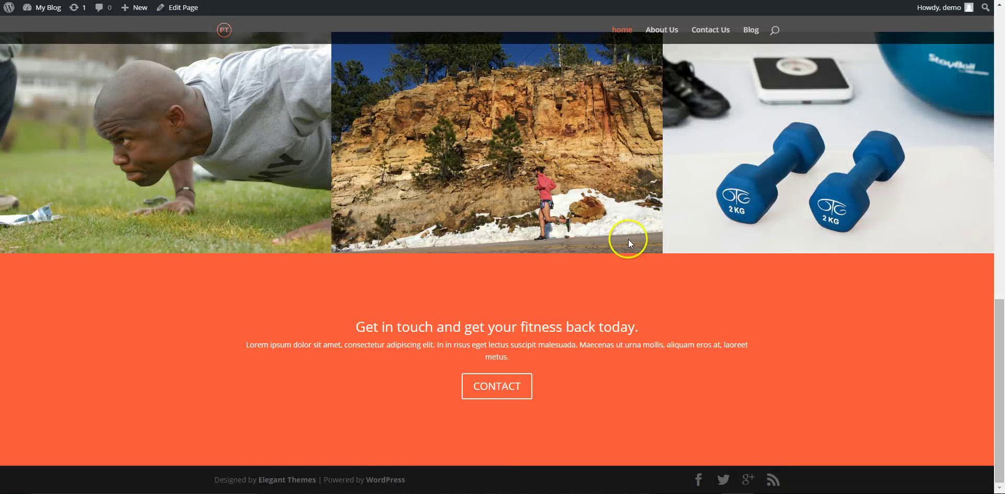
{"action": "scroll", "coordinate": [625, 239], "scroll_direction": "up", "scroll_amount": 20}
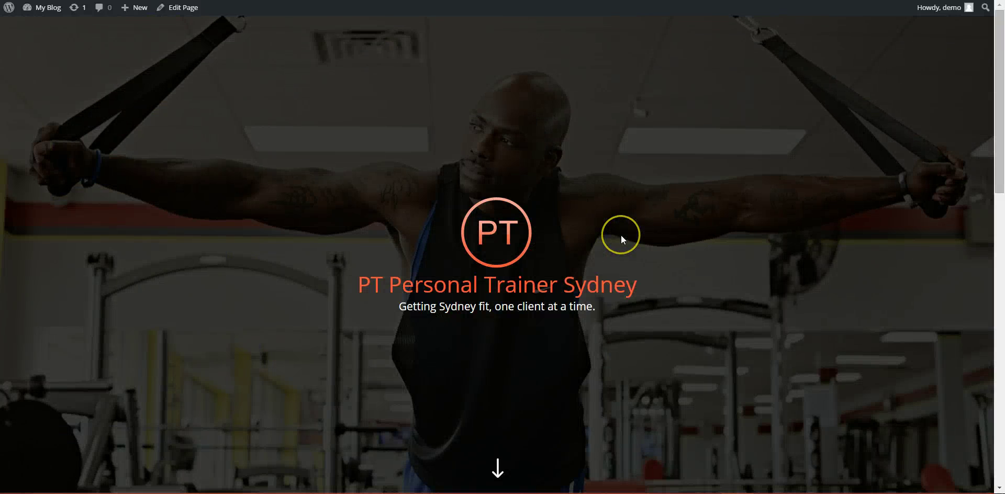